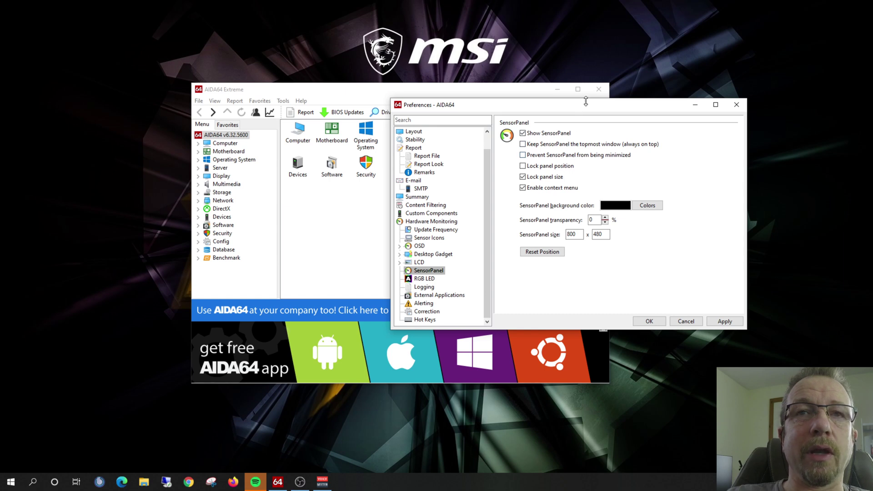
Apply the SensorPanel preferences with the panel size locked at 800 x 480, and close the preferences.
drag(586, 107, 396, 92)
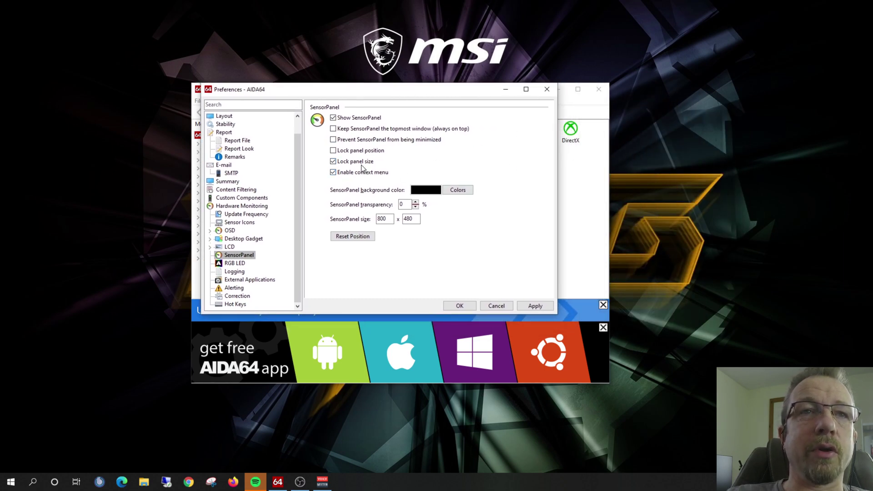
click(333, 162)
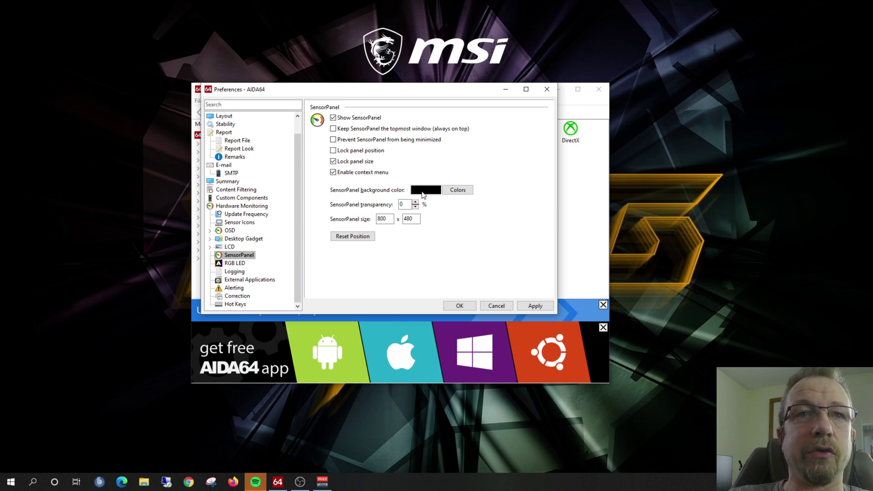
double_click(384, 219)
key(Tab)
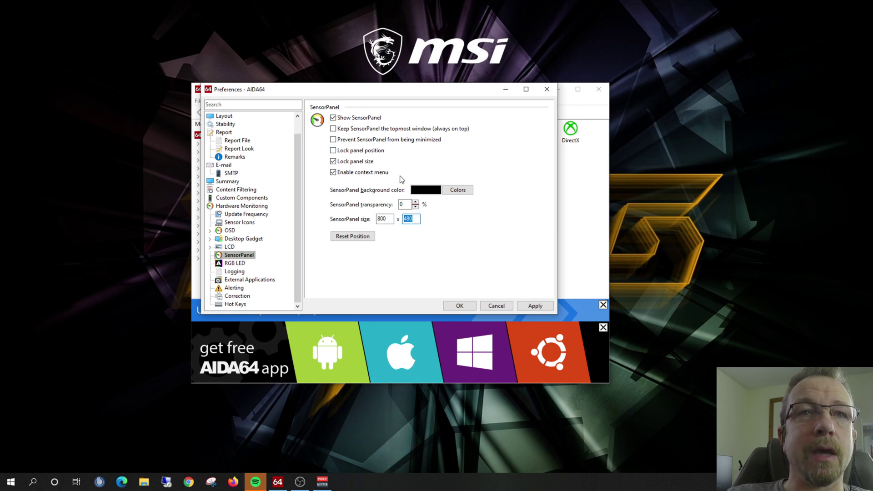
click(536, 307)
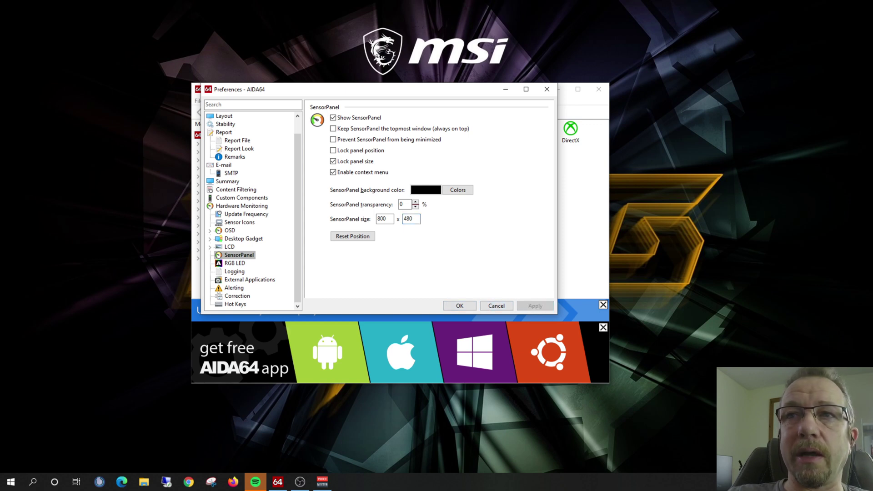
click(547, 89)
Move the AIDA64 main window to the desktop's upper-left corner and place the blank SensorPanel to its right.
drag(574, 217, 530, 277)
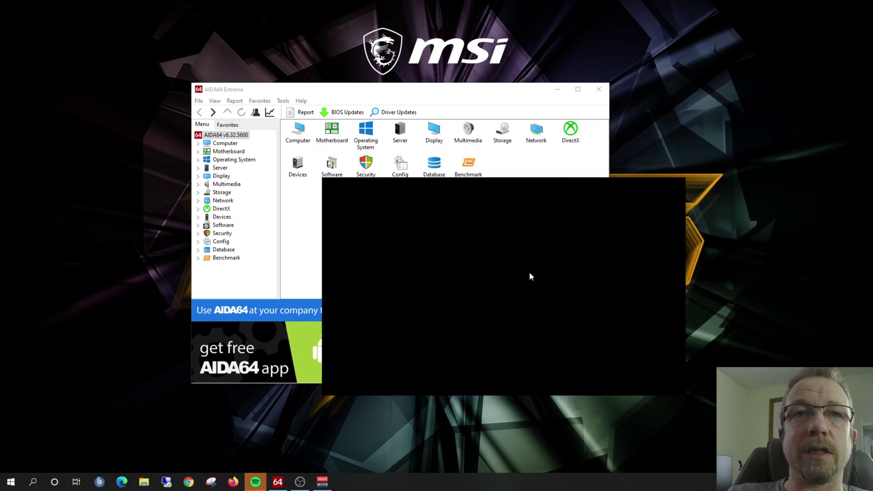
drag(445, 90, 263, 19)
drag(538, 272, 620, 155)
Check the resolution options of display 3 in the Windows display settings, keeping 800 × 480, and close the settings.
right_click(518, 354)
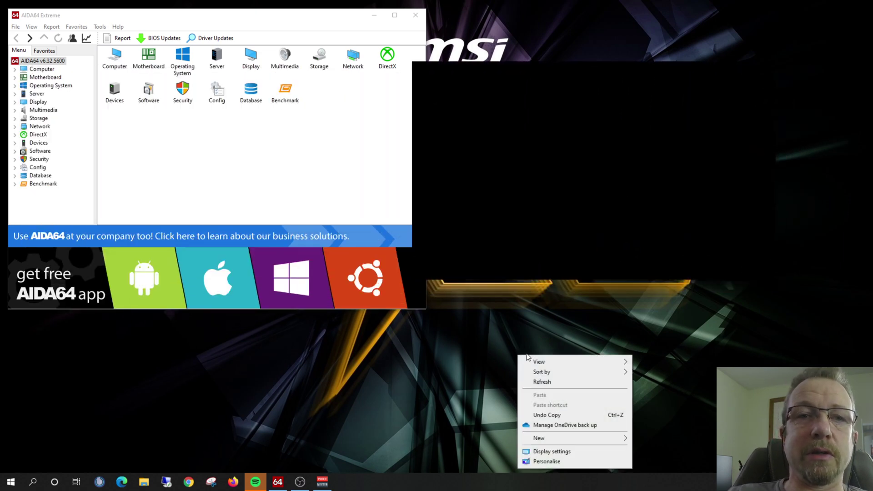
click(548, 452)
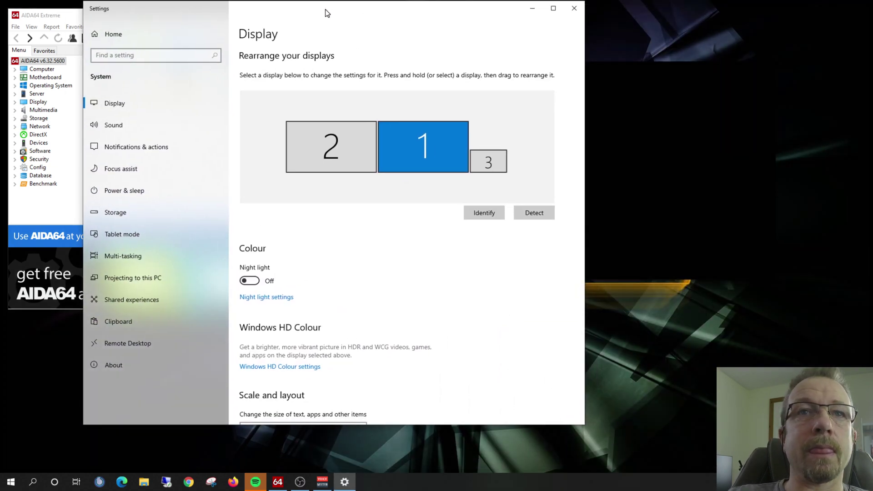
drag(325, 9, 320, 41)
click(480, 195)
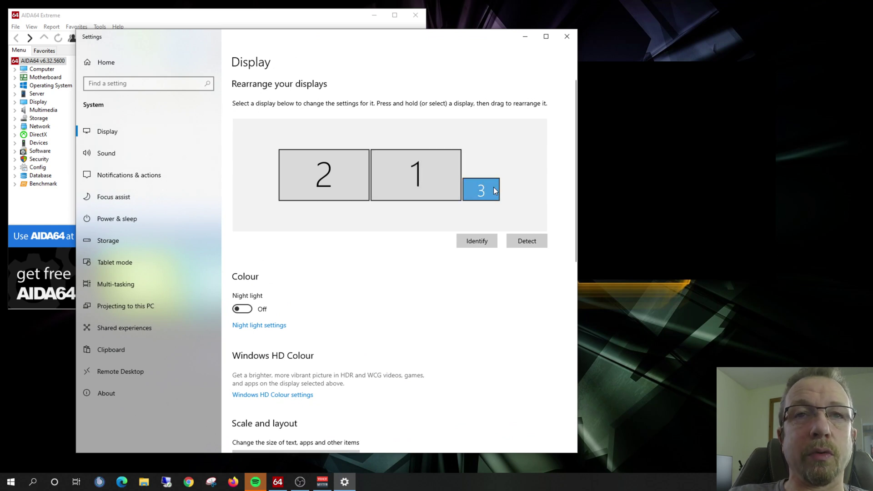
scroll(495, 190, down, 3)
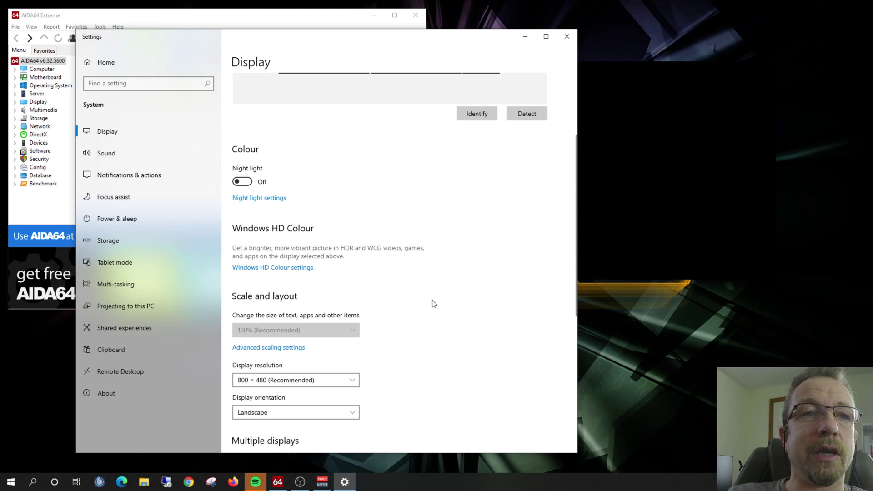
click(354, 383)
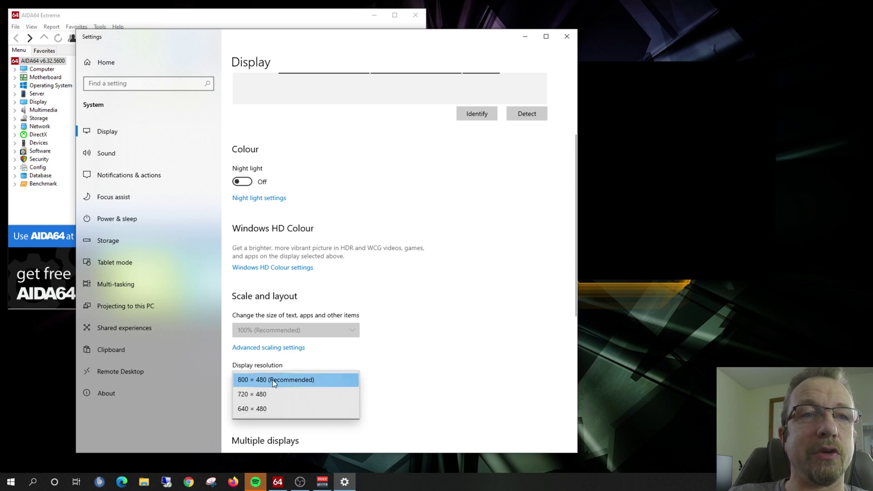
click(251, 383)
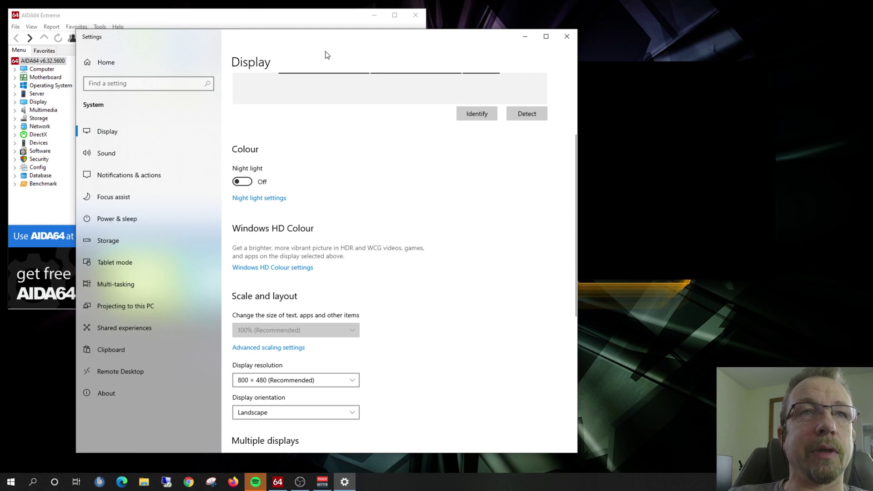
click(567, 36)
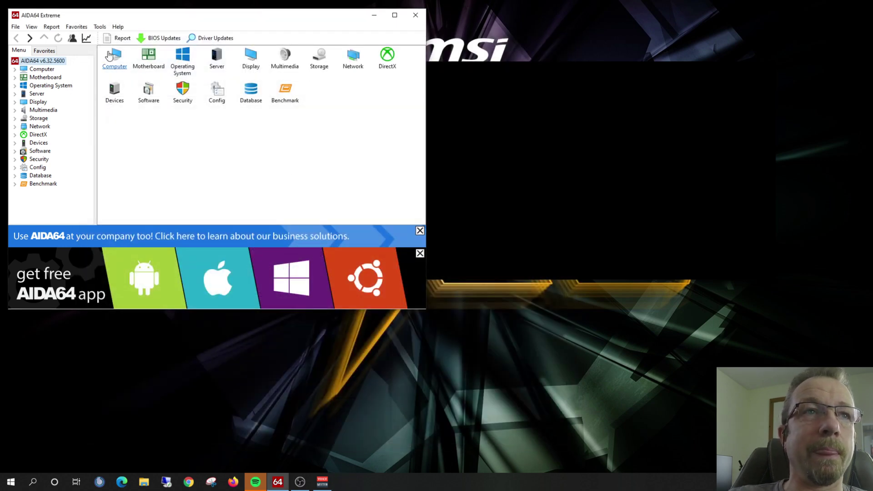
Review the SensorPanel size in the AIDA64 preferences and leave without saving changes.
click(15, 26)
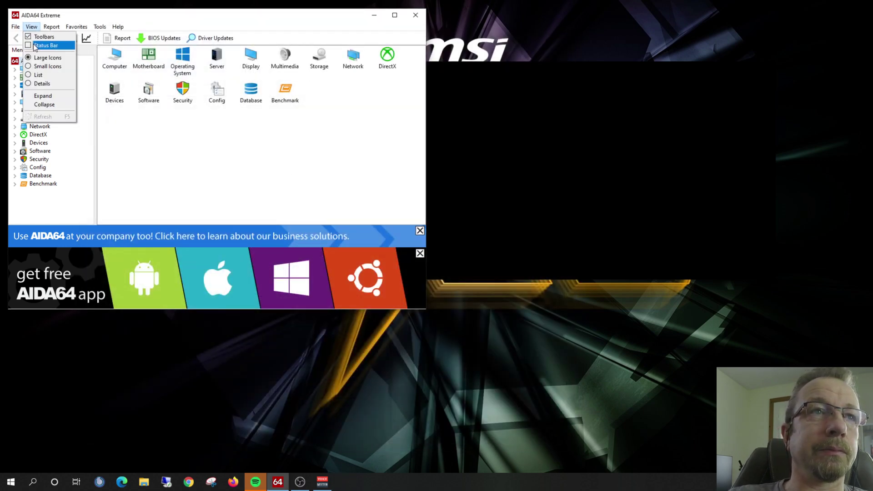
click(35, 37)
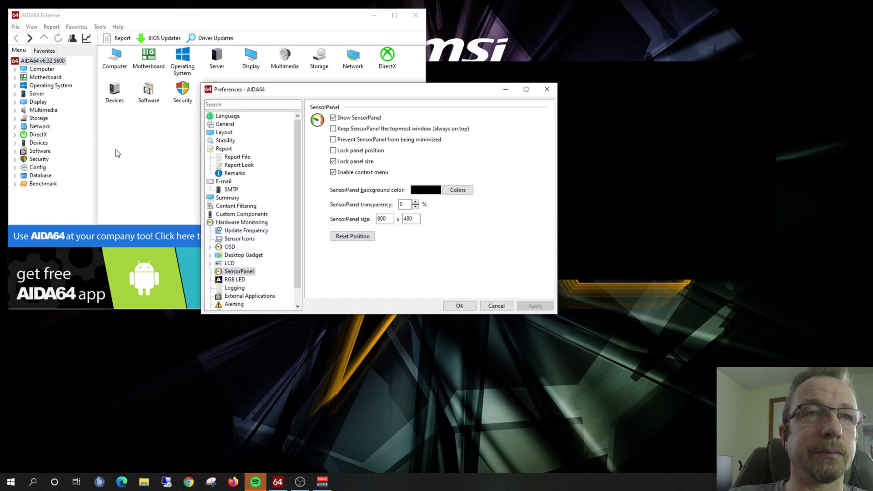
double_click(390, 219)
key(Tab)
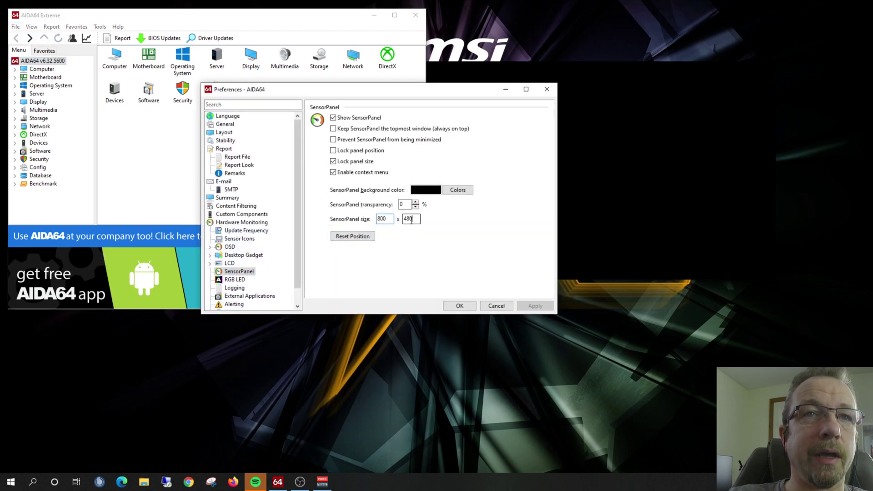
click(501, 305)
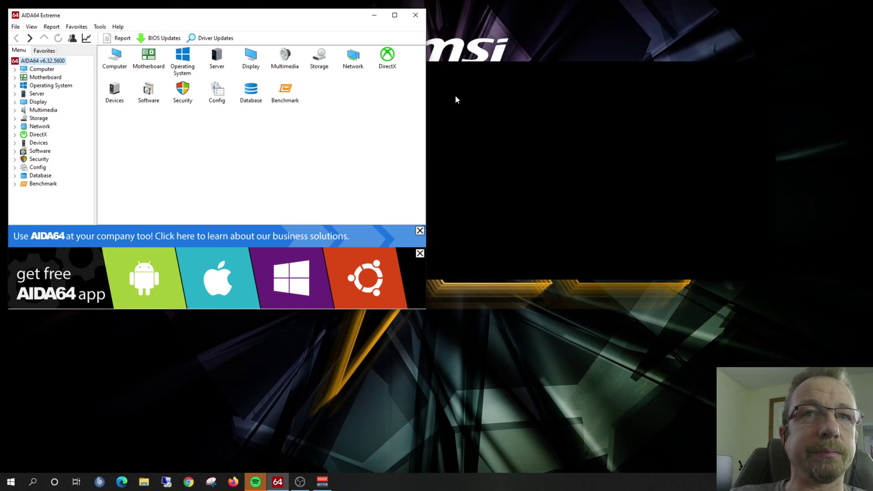
Minimize the AIDA64 main window and open the SensorPanel Manager, placing it beside the repositioned blank panel.
drag(522, 140, 270, 148)
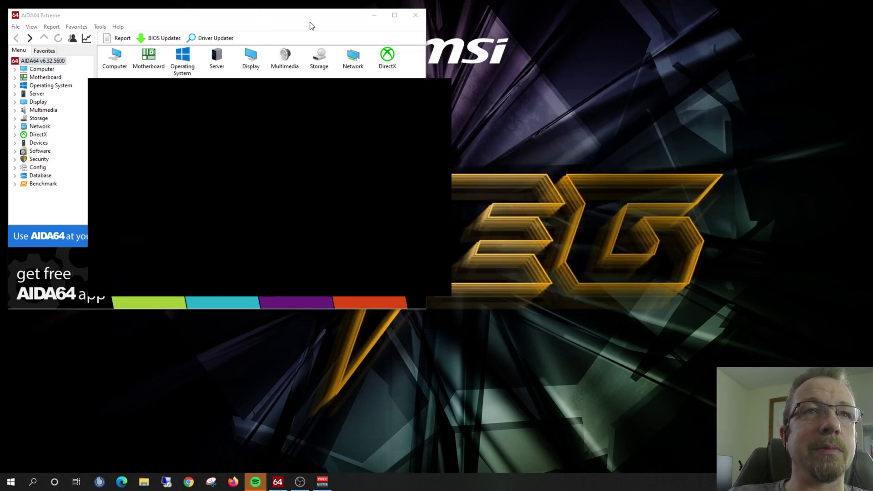
click(373, 18)
right_click(312, 165)
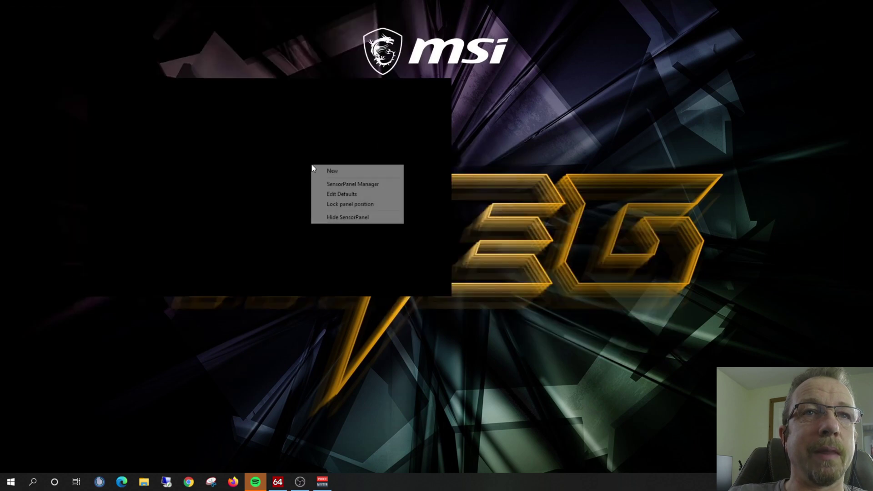
click(362, 184)
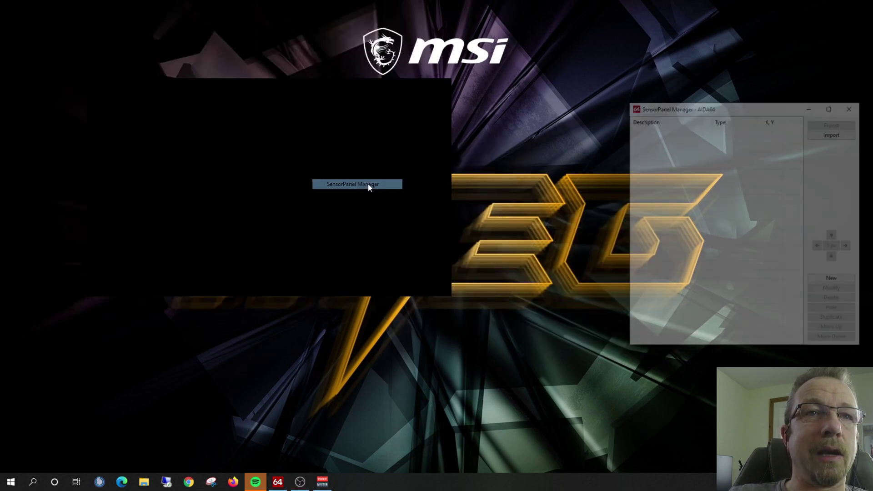
drag(738, 106, 602, 86)
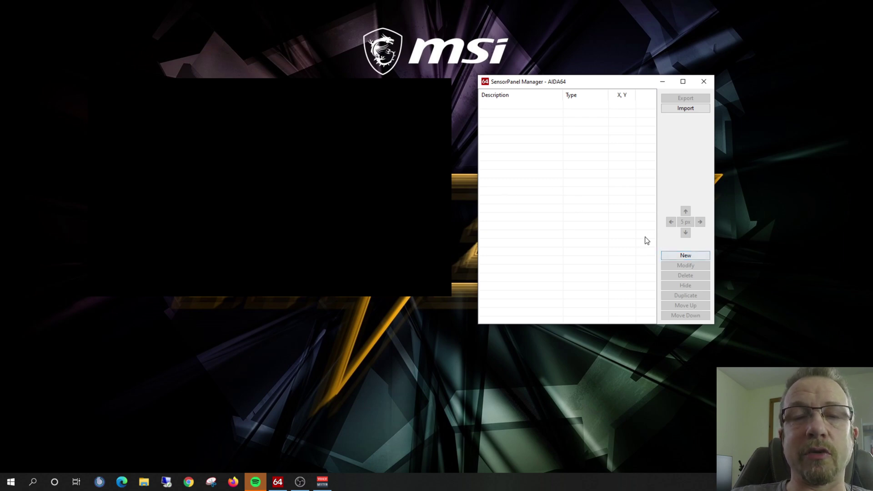
Add a new simple sensor item for the CPU temperature to the SensorPanel, with its default label and unit.
click(687, 257)
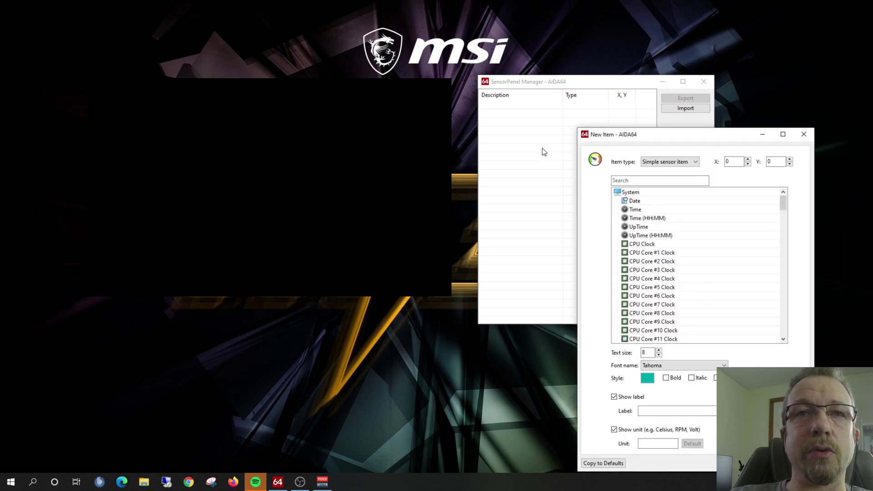
click(694, 163)
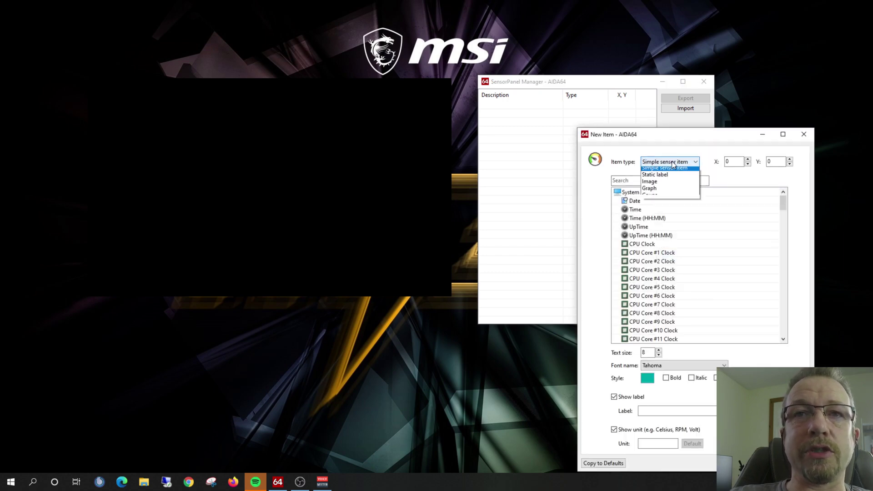
click(678, 177)
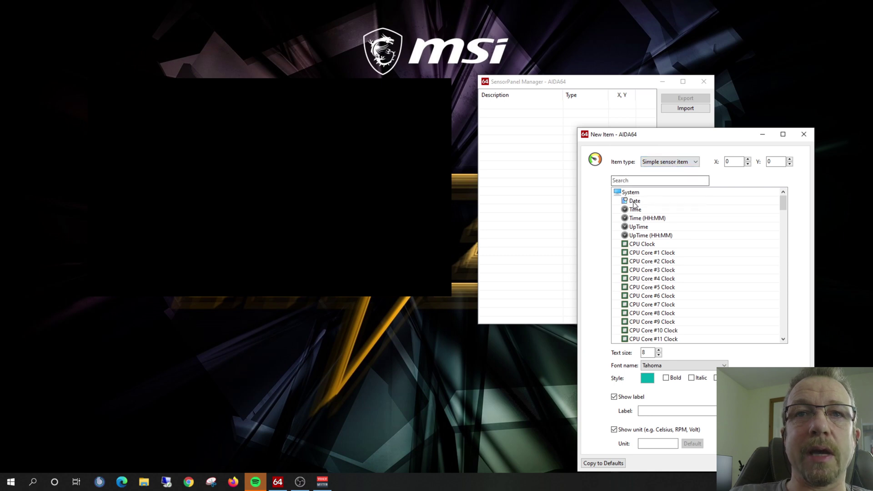
scroll(656, 248, down, 2)
scroll(656, 248, down, 14)
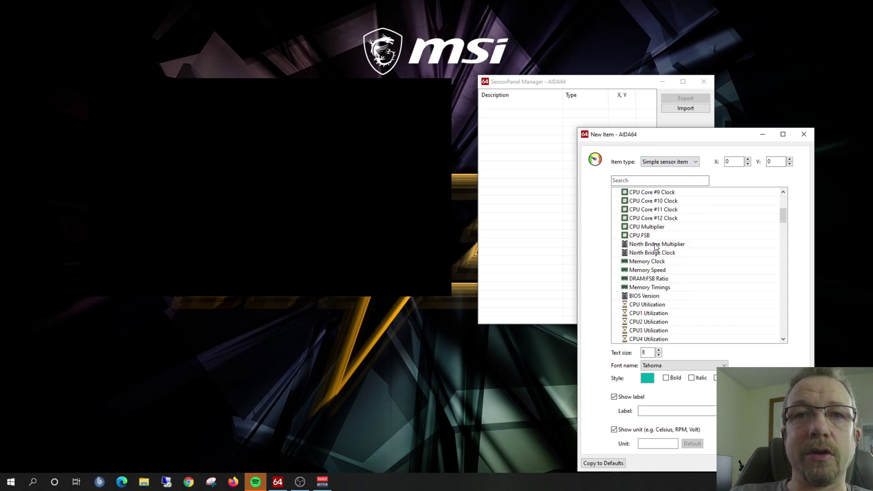
scroll(656, 246, down, 15)
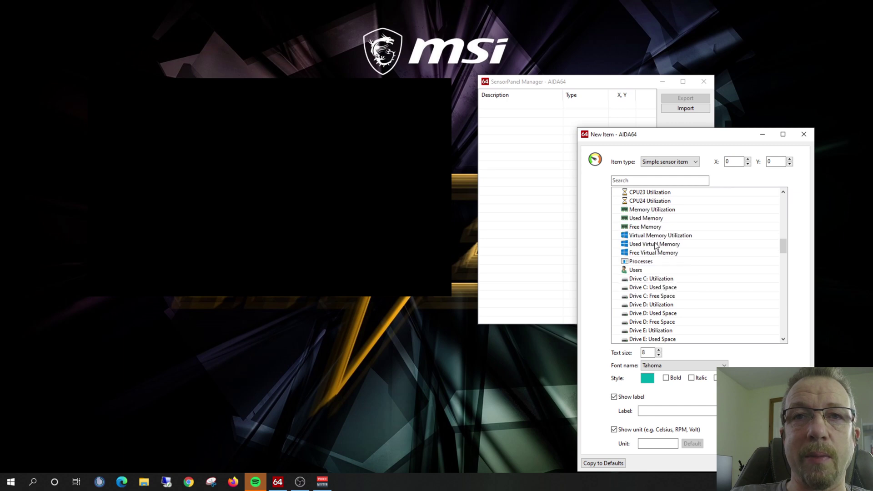
scroll(656, 245, down, 12)
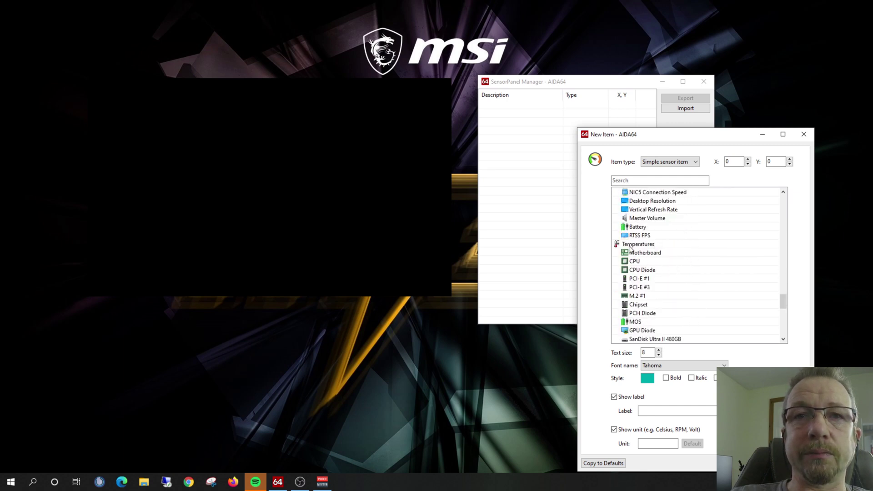
click(630, 246)
click(635, 262)
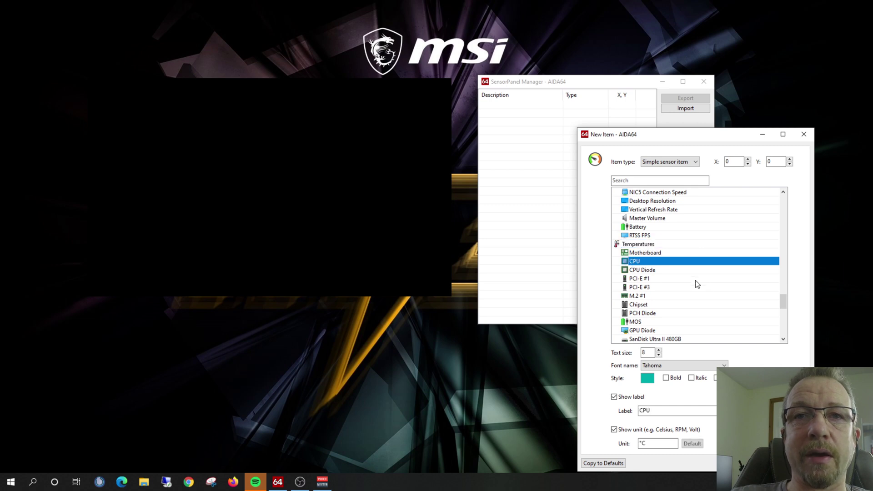
click(745, 462)
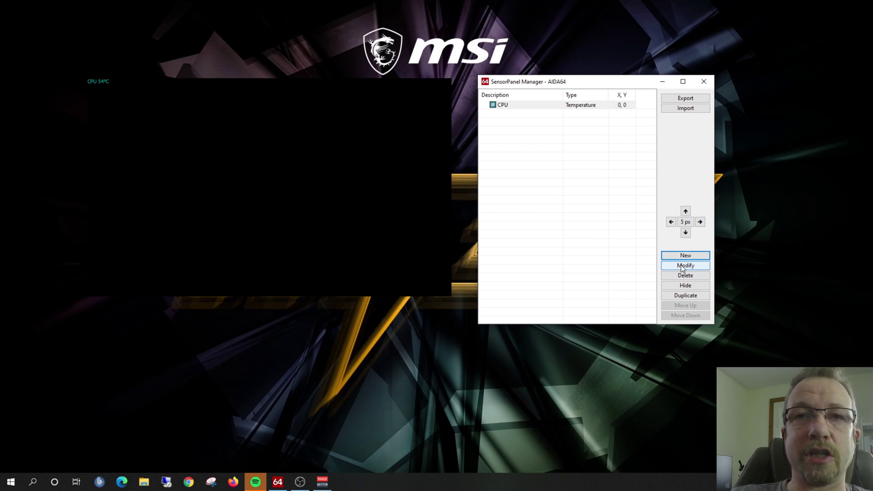
Set the text size of the CPU temperature item to 30.
click(500, 106)
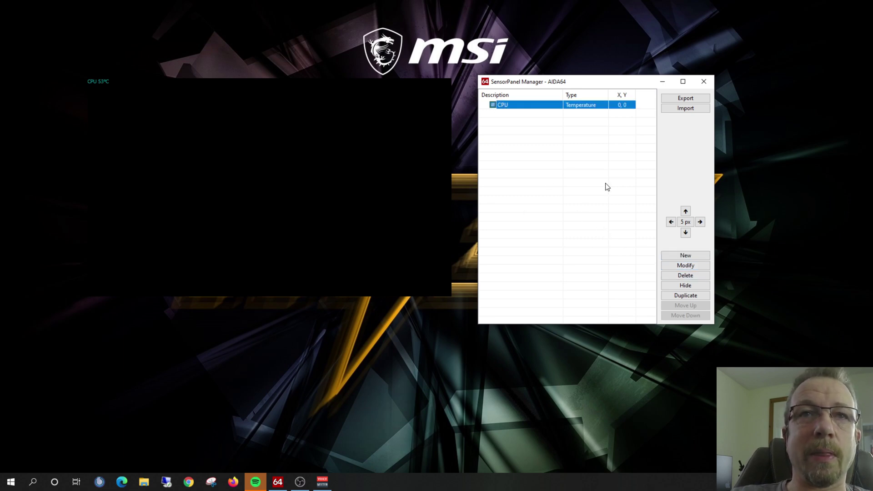
click(685, 265)
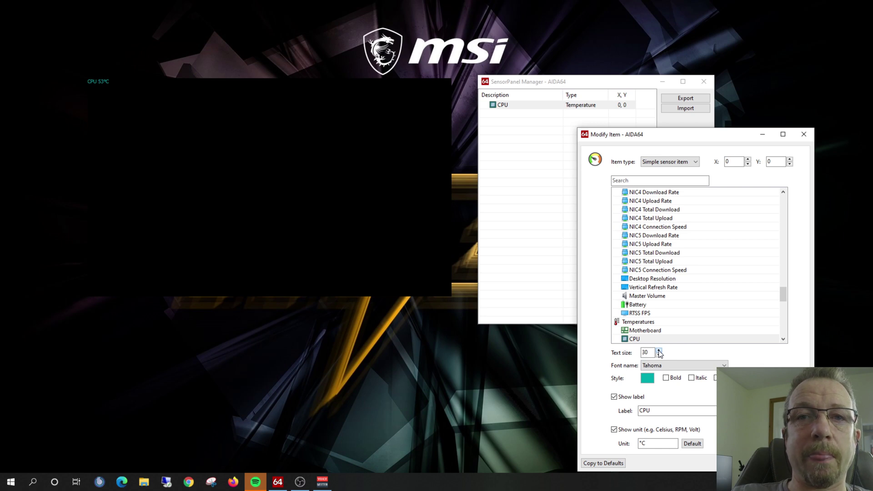
click(746, 463)
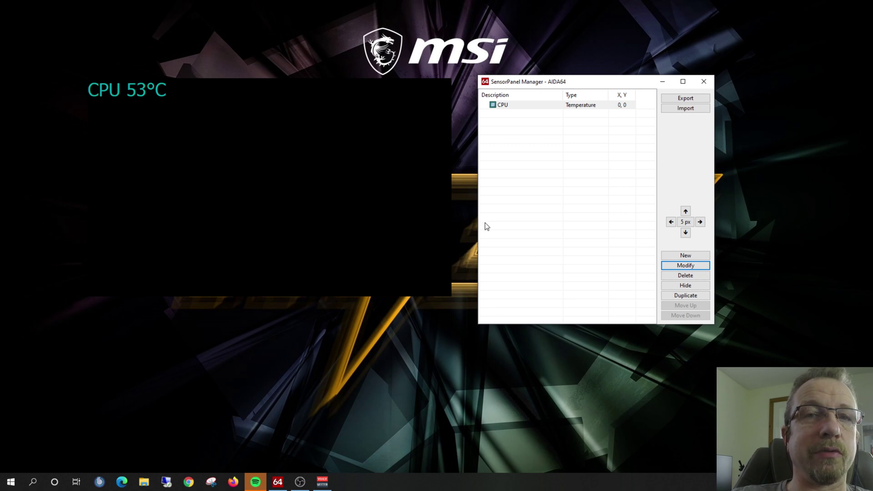
Set the movement increment to 10 px and shift the CPU item right to X 50.
click(684, 223)
scroll(684, 223, down, 1)
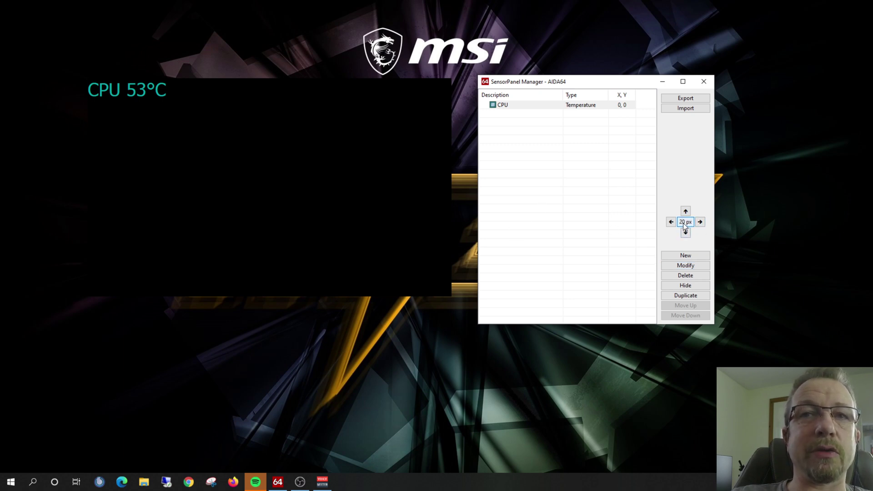
scroll(685, 226, up, 4)
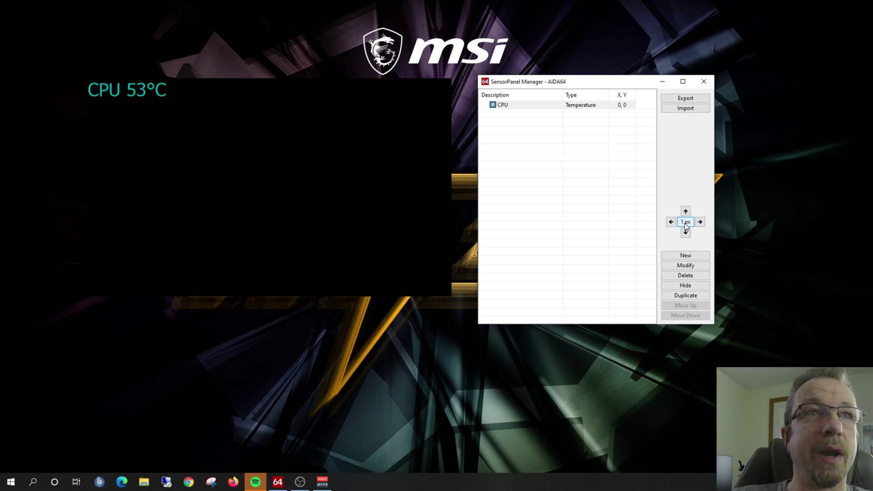
scroll(686, 227, down, 3)
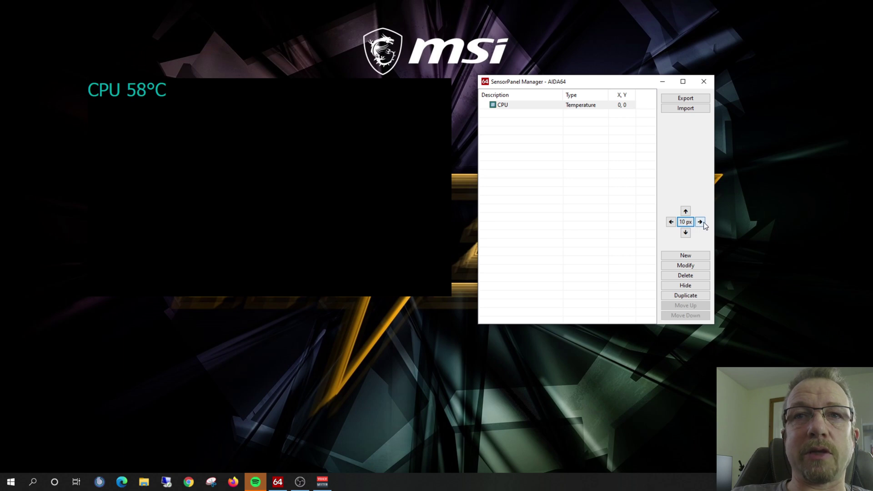
click(699, 222)
click(700, 222)
click(700, 222)
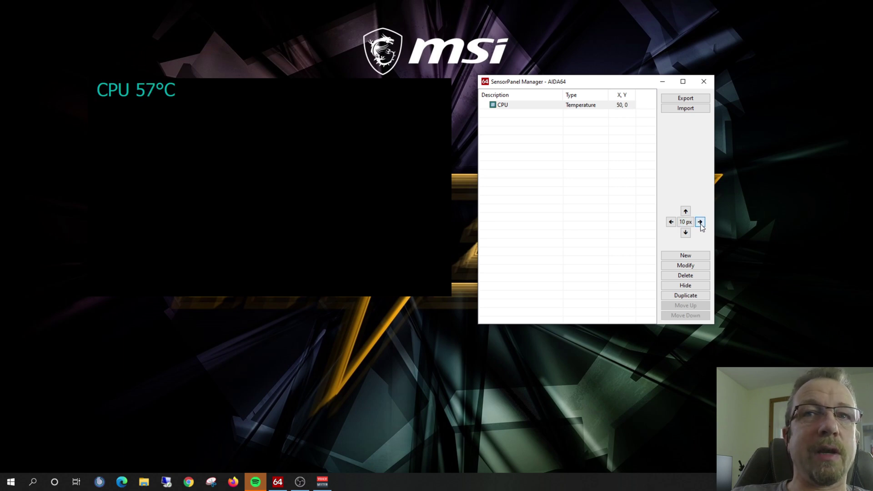
Shift the CPU temperature item right to X 580, keeping it at Y 0.
click(700, 222)
click(700, 222)
click(700, 222)
click(700, 222)
click(699, 221)
click(699, 222)
click(700, 221)
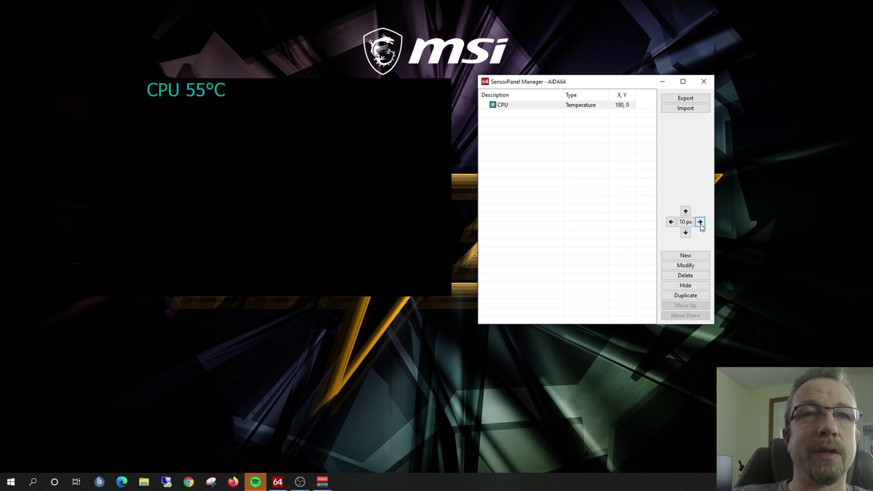
click(699, 222)
click(700, 222)
click(700, 222)
click(700, 222)
click(699, 222)
click(700, 222)
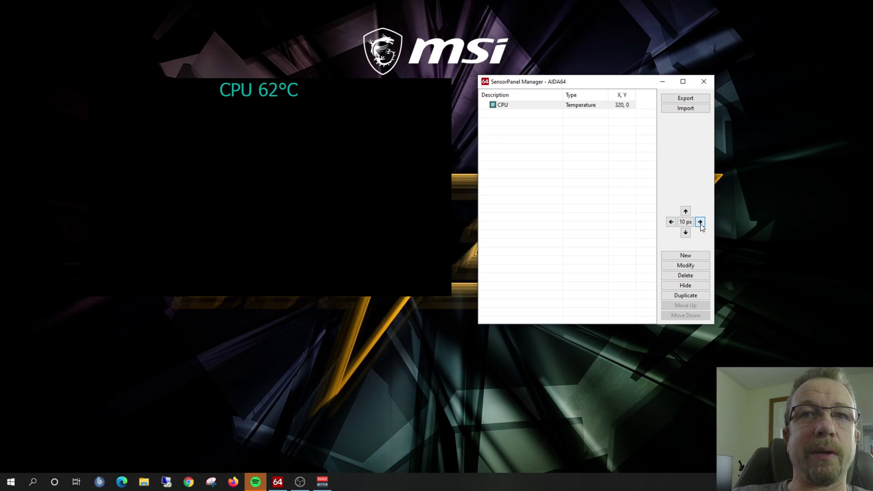
click(700, 222)
click(700, 222)
click(700, 222)
click(700, 222)
click(700, 222)
click(700, 222)
click(700, 222)
click(699, 222)
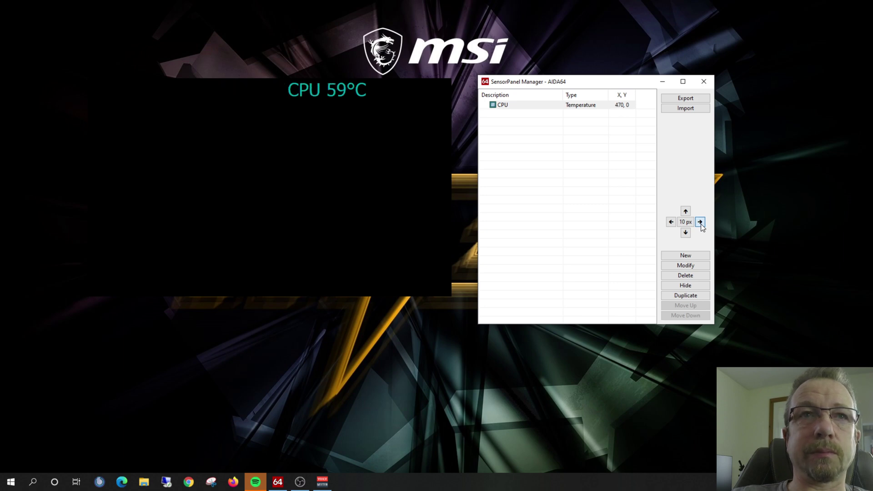
click(700, 222)
click(700, 222)
click(700, 222)
click(699, 222)
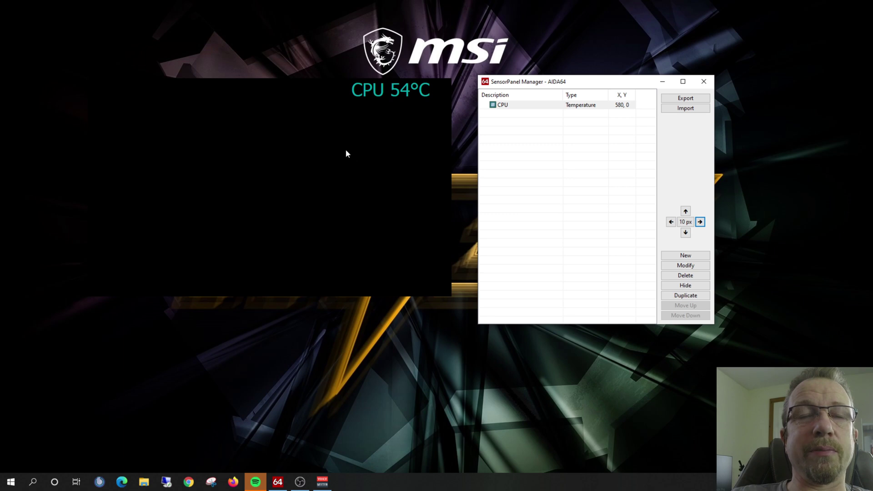
Add a new gauge item for the CPU temperature sensor with its size set to Large.
click(686, 256)
click(692, 164)
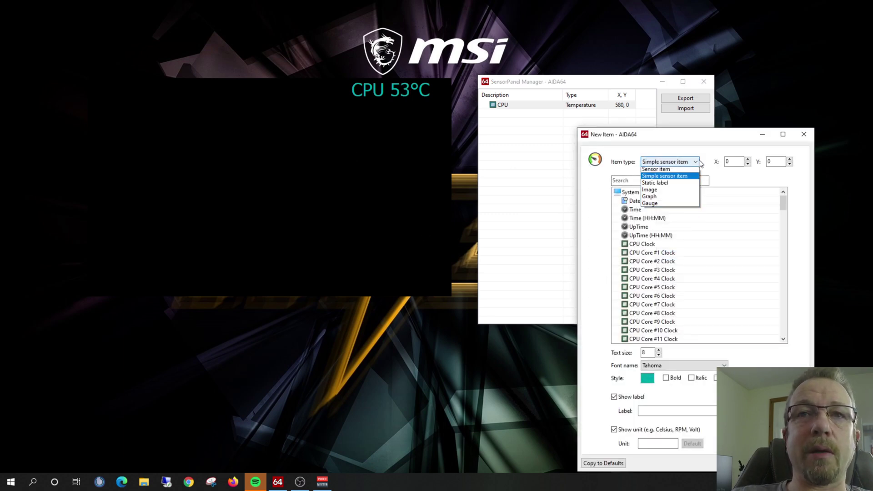
click(658, 205)
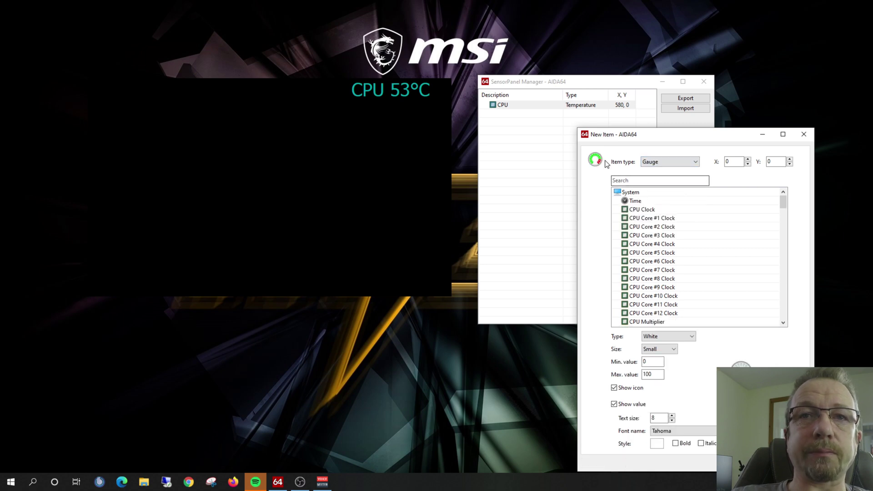
scroll(647, 228, down, 4)
scroll(678, 223, down, 15)
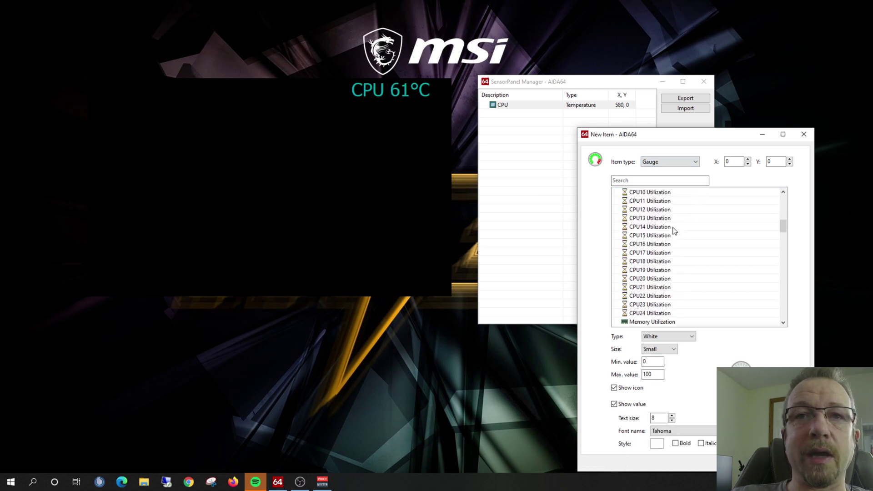
scroll(673, 229, down, 20)
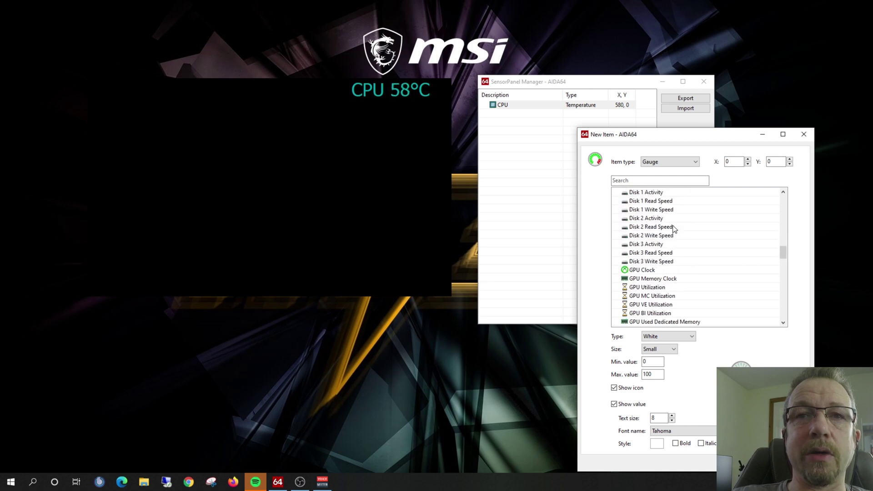
scroll(686, 232, down, 5)
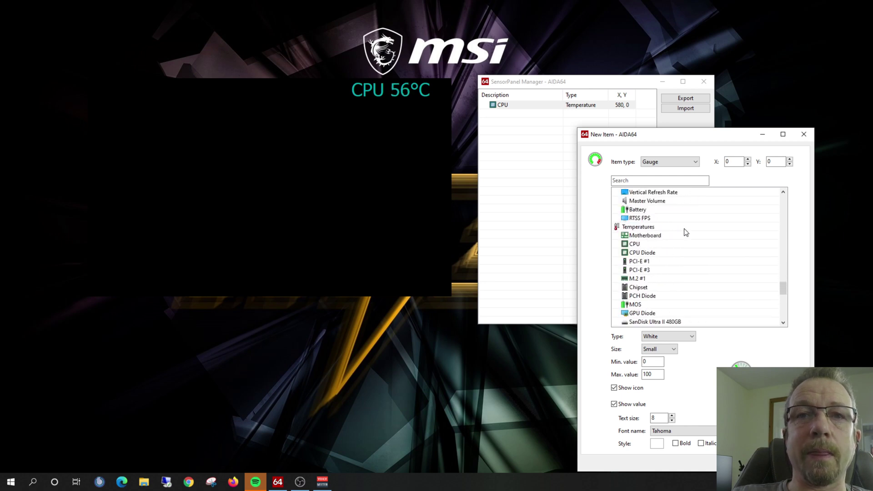
click(635, 219)
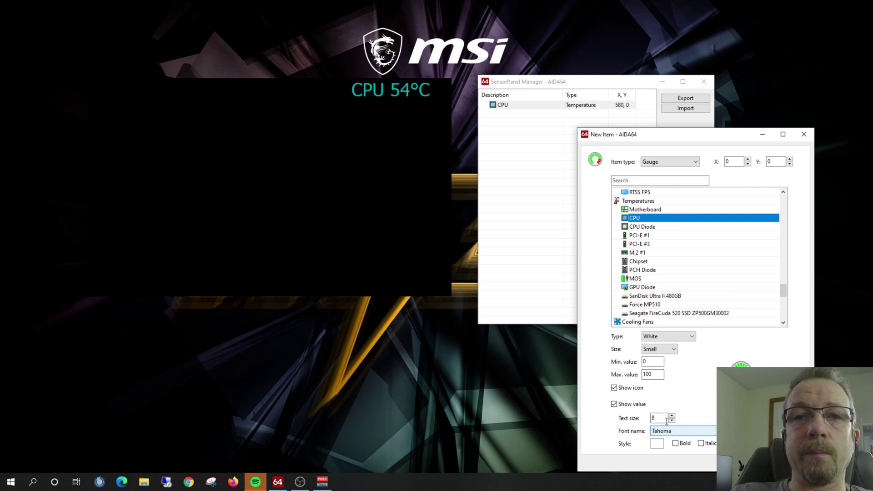
click(675, 350)
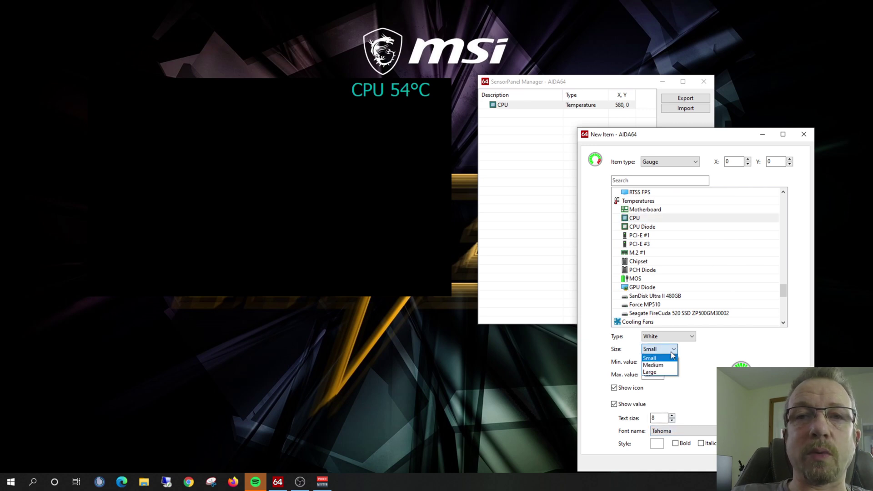
click(655, 370)
click(748, 459)
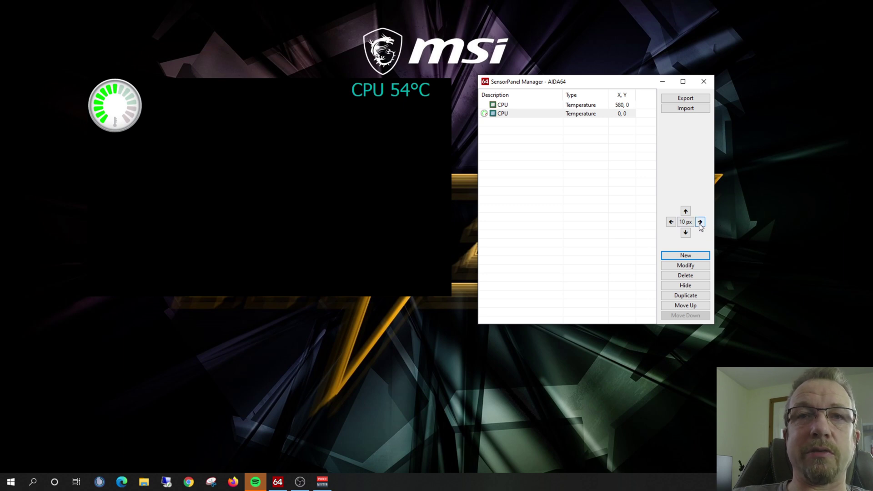
Move the CPU gauge down to Y 70 and right to X 590, beneath the CPU temperature text.
click(686, 234)
click(686, 233)
click(686, 233)
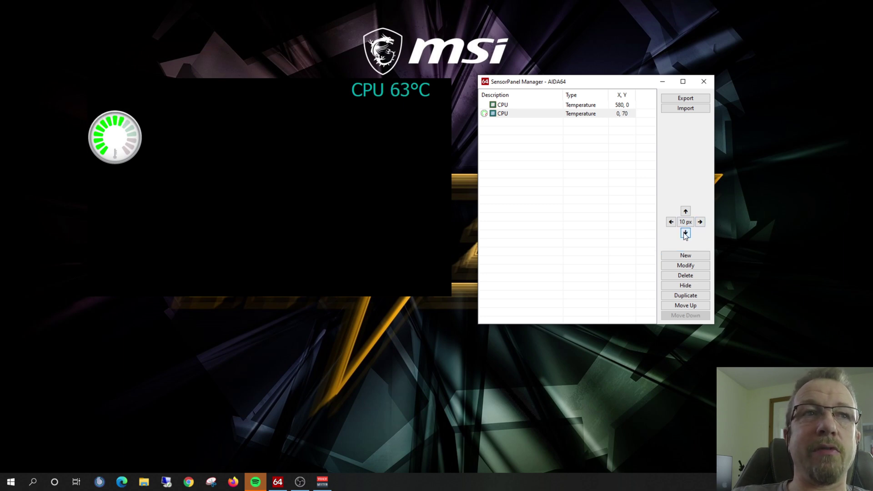
click(700, 222)
click(700, 222)
click(700, 222)
click(700, 222)
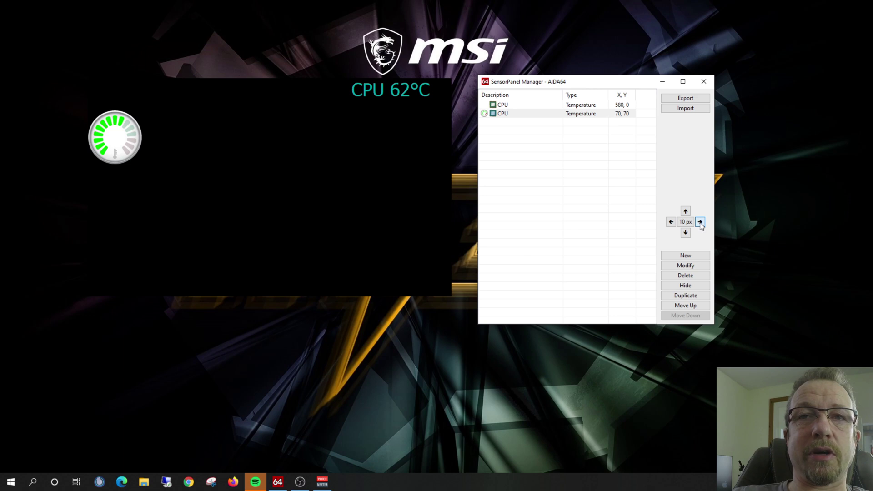
click(700, 223)
click(699, 222)
click(700, 223)
click(700, 223)
click(700, 222)
click(700, 222)
click(700, 223)
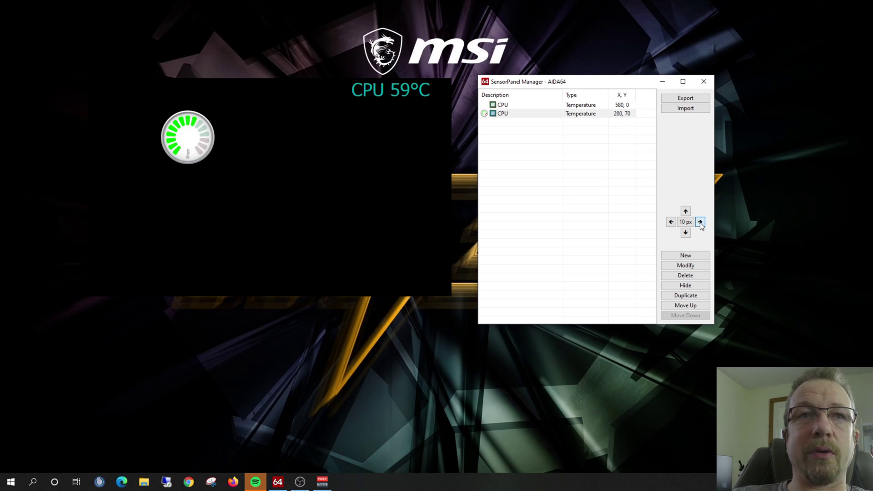
click(700, 223)
click(699, 222)
click(699, 223)
click(699, 222)
click(700, 223)
click(700, 223)
click(699, 222)
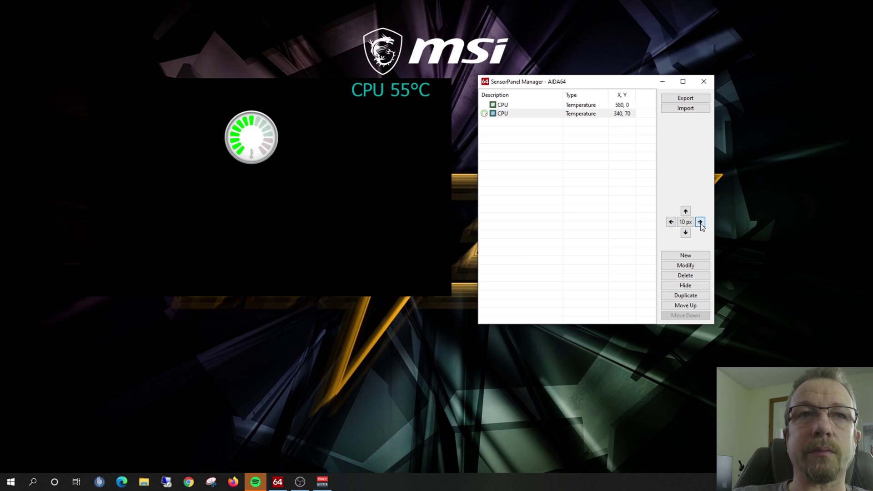
click(700, 222)
click(699, 223)
click(699, 222)
click(700, 222)
click(699, 223)
click(700, 223)
click(700, 223)
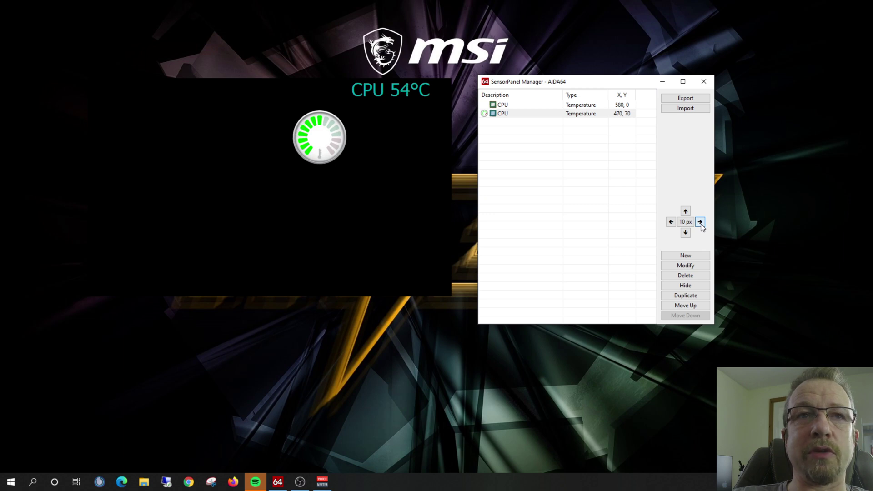
click(700, 222)
click(700, 223)
double_click(700, 222)
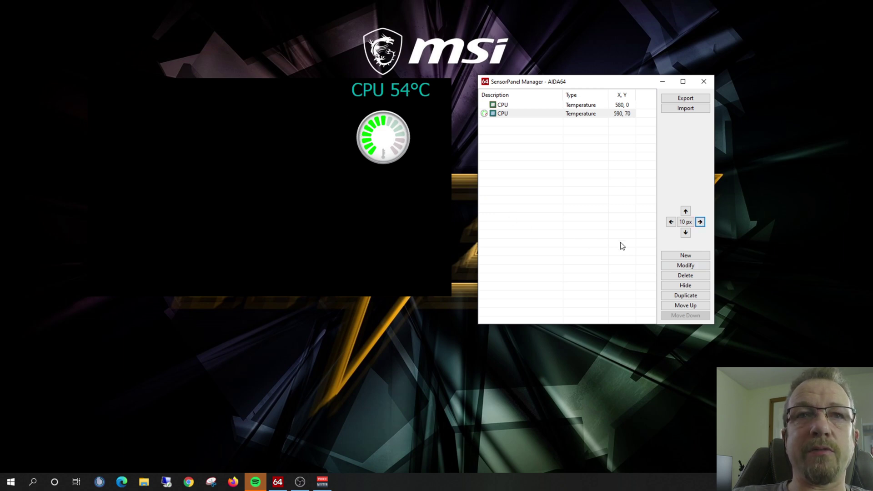
Change the CPU gauge's type to White (Reverse).
click(686, 267)
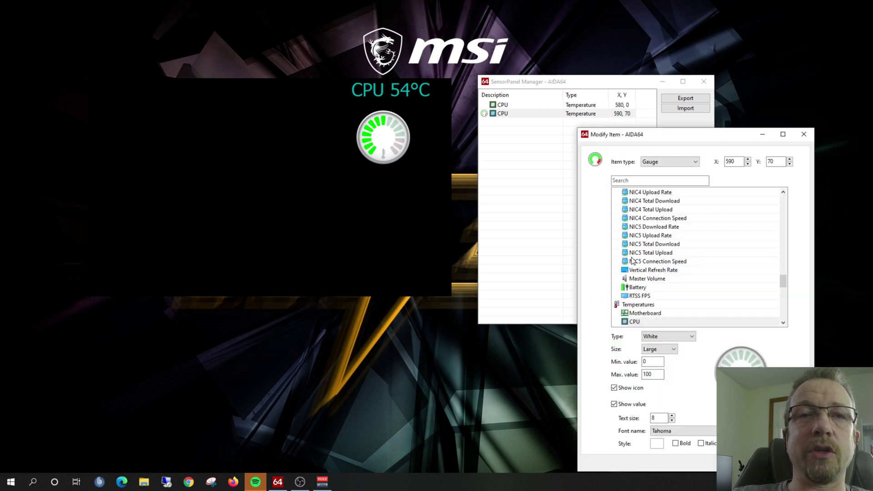
click(687, 338)
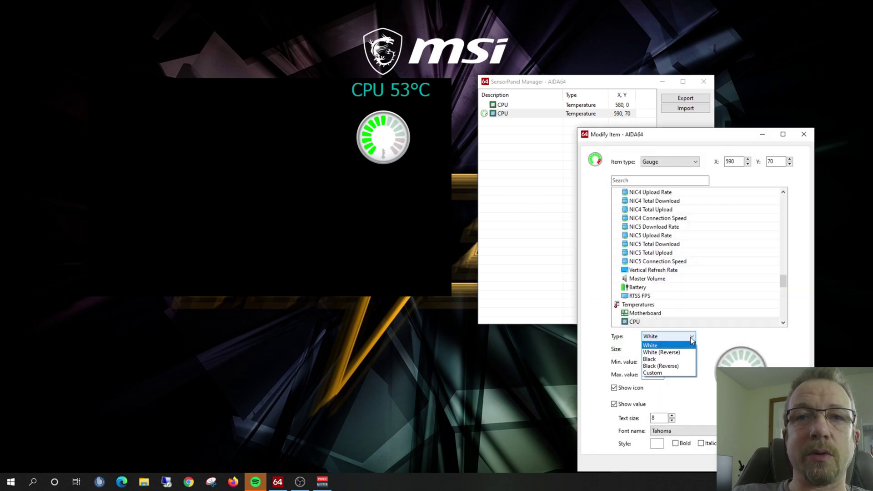
click(655, 353)
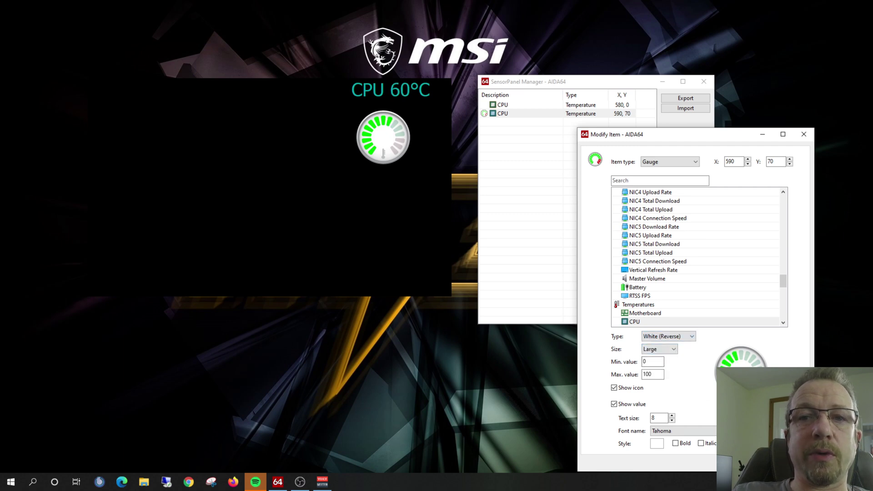
key(Return)
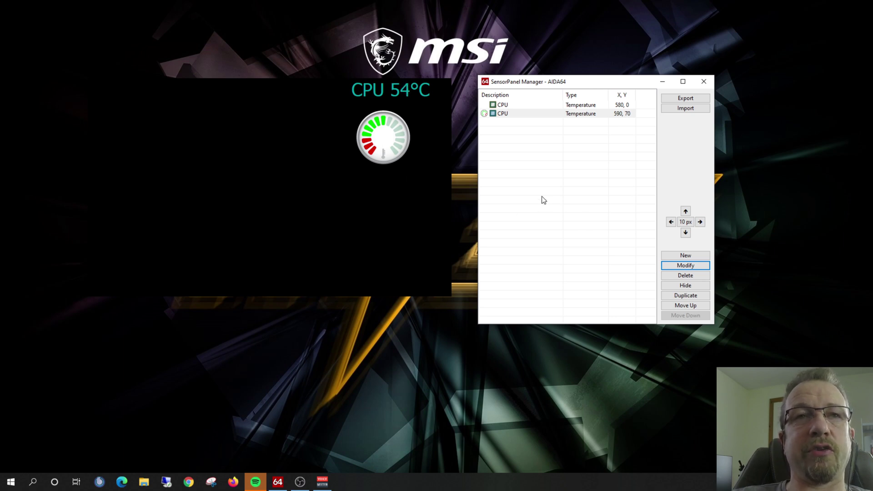
Change the CPU gauge's type to Black and set its maximum value to 105.
click(685, 265)
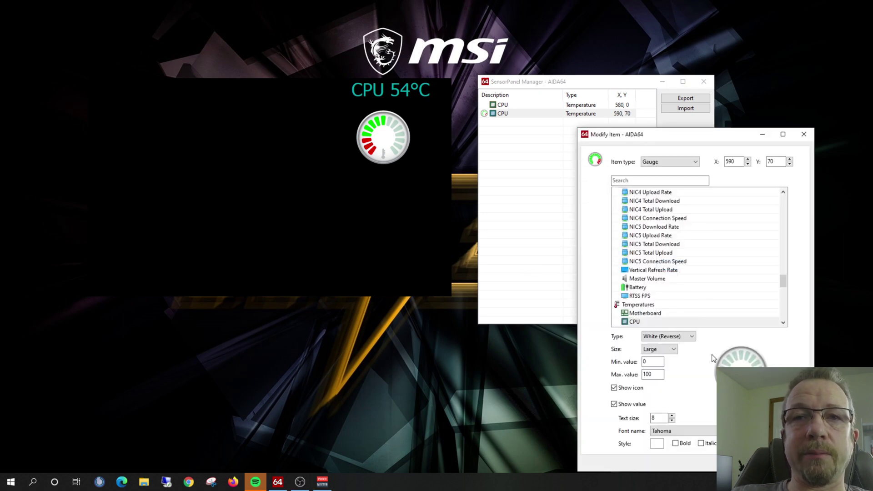
click(691, 336)
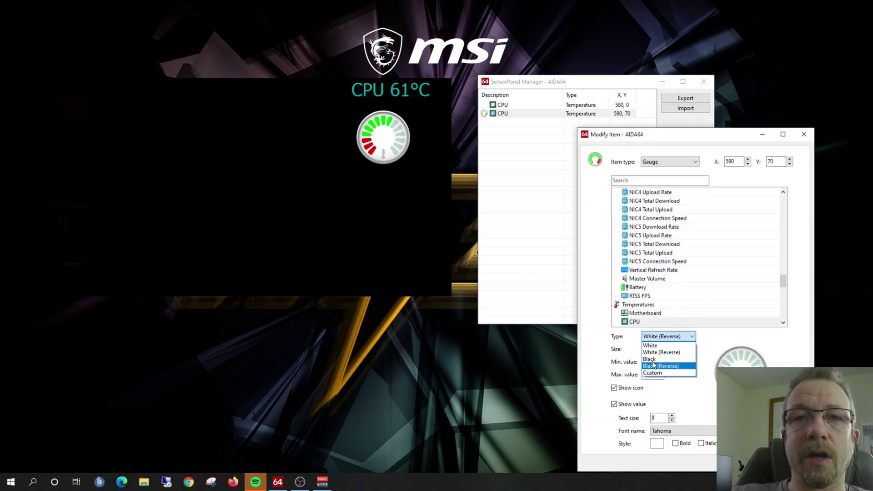
click(659, 354)
click(669, 336)
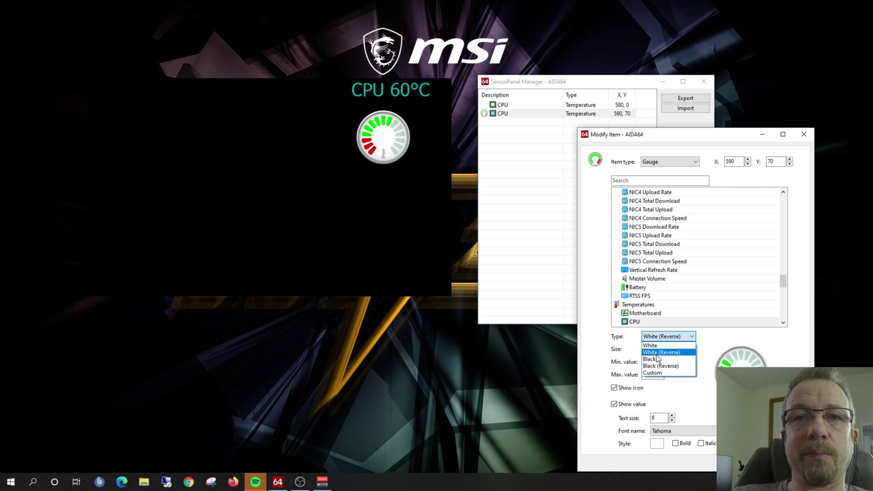
click(645, 355)
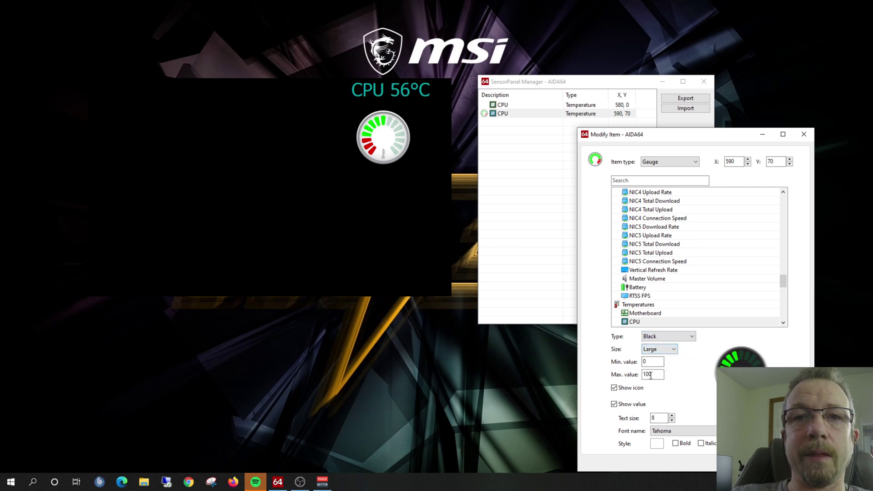
double_click(645, 362)
double_click(653, 373)
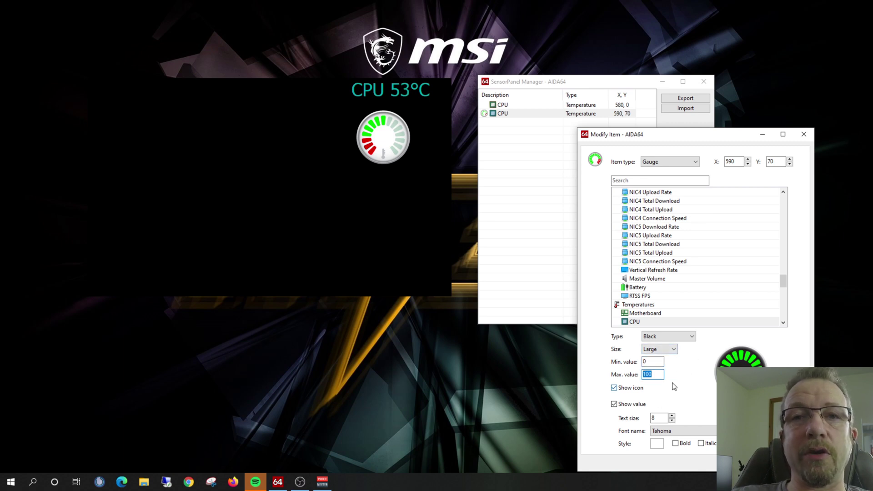
text(90)
key(Return)
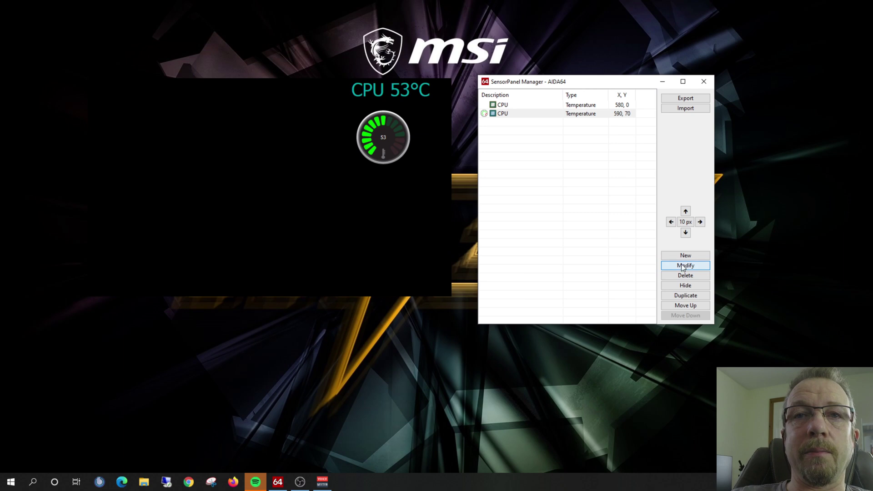
Turn off both the icon and the value display on the CPU gauge.
key(Return)
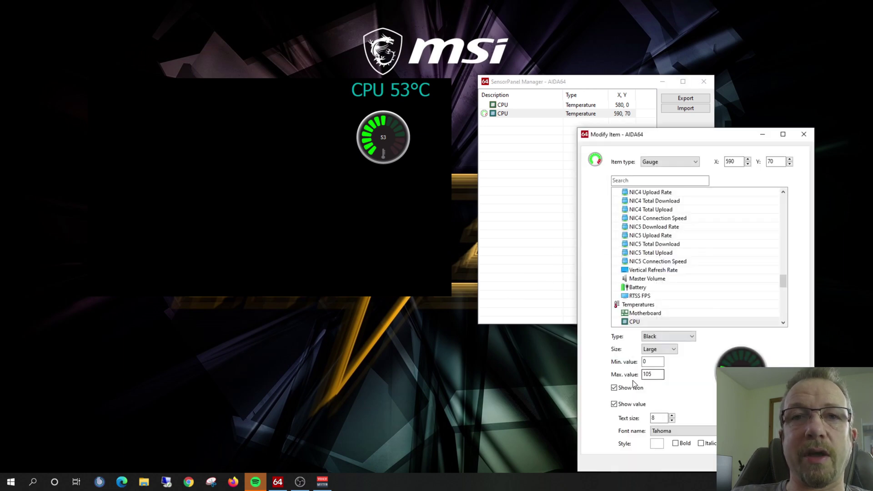
click(615, 404)
key(Return)
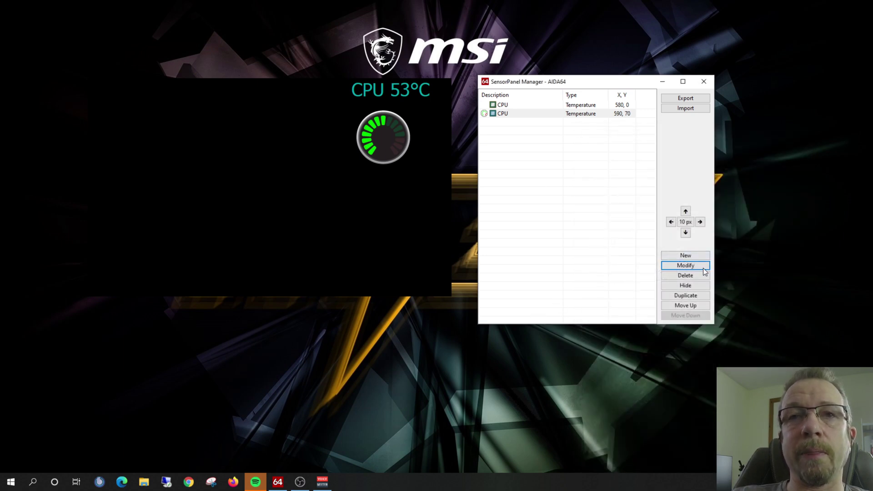
Turn the CPU gauge's icon and value display on and increase the text size of the value.
key(Return)
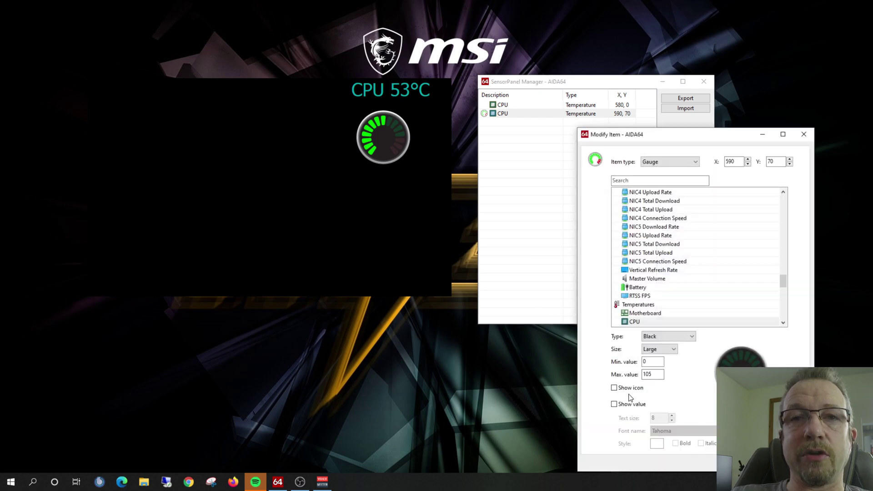
click(614, 389)
click(615, 405)
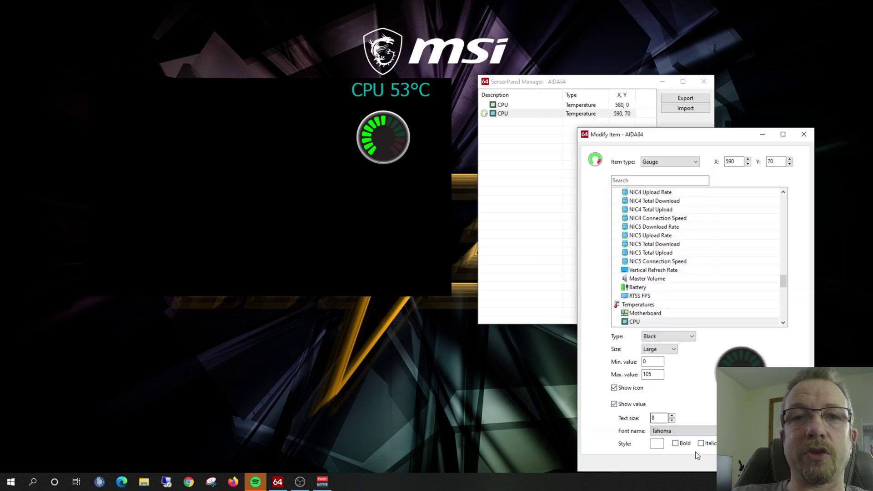
click(672, 417)
click(672, 417)
click(671, 416)
click(671, 417)
key(Return)
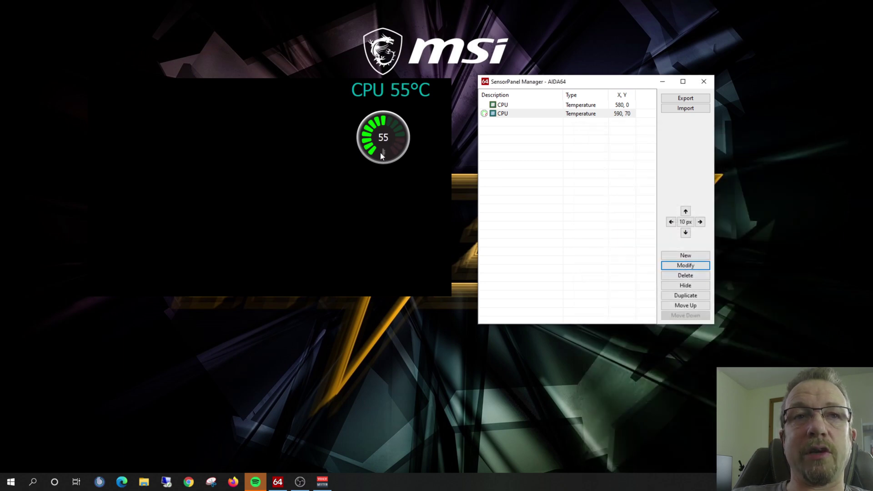
Start a new panel item and change its item type from Simple sensor item to Sensor item.
click(686, 257)
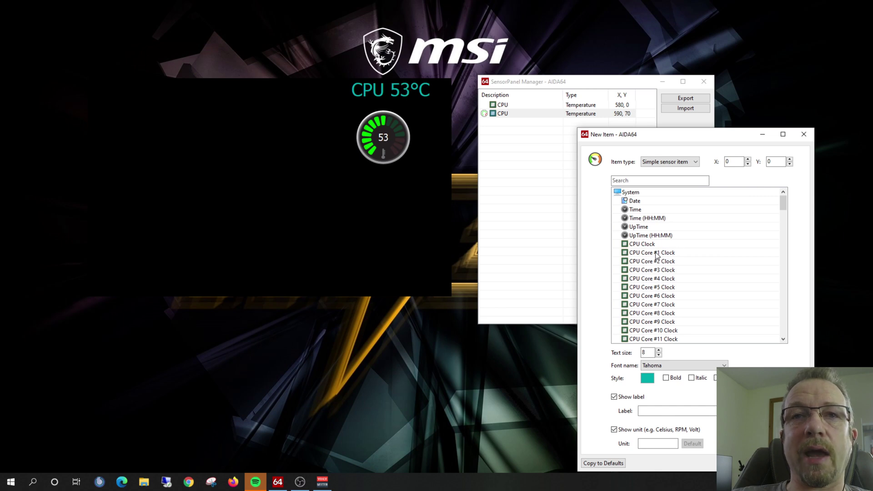
click(640, 245)
scroll(646, 249, down, 15)
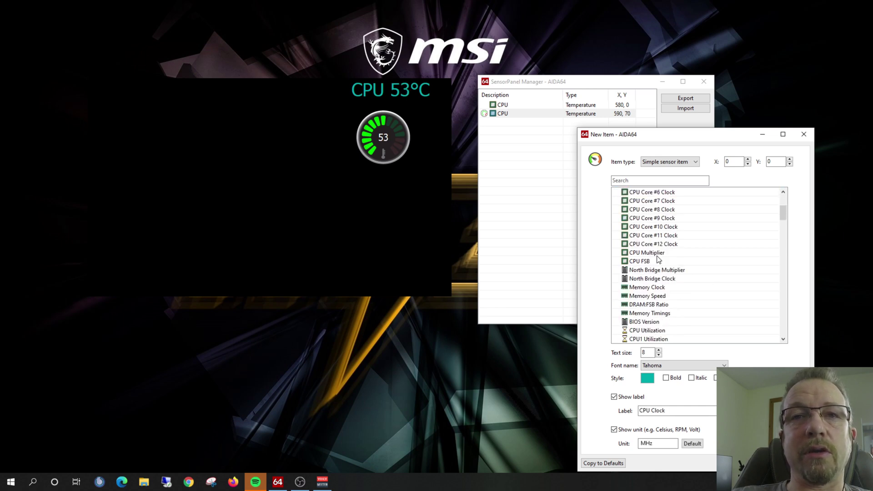
scroll(658, 259, up, 5)
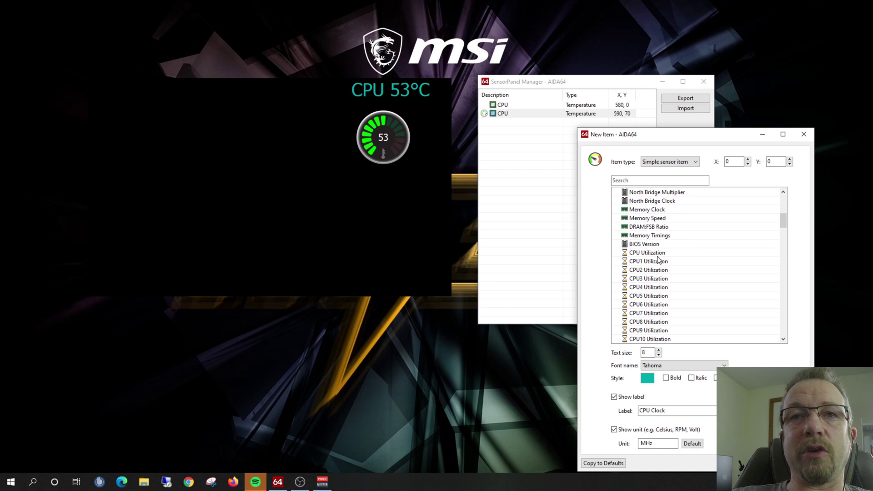
click(650, 252)
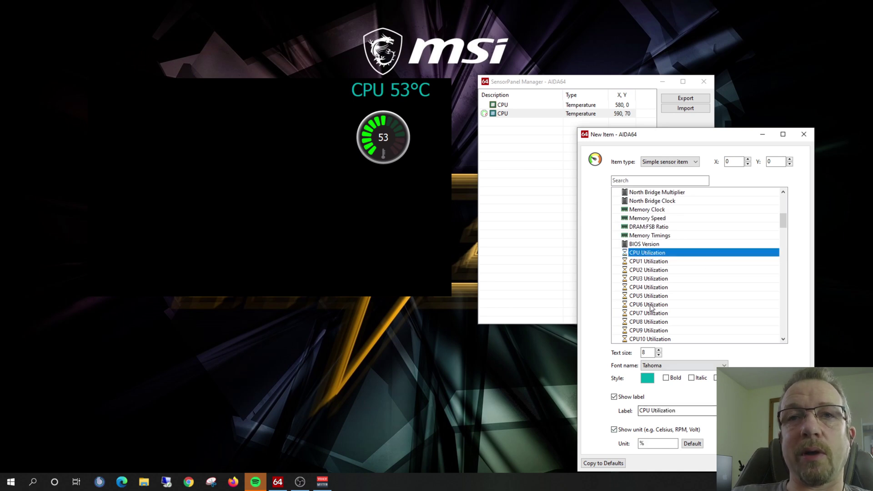
scroll(672, 246, down, 5)
scroll(672, 247, up, 5)
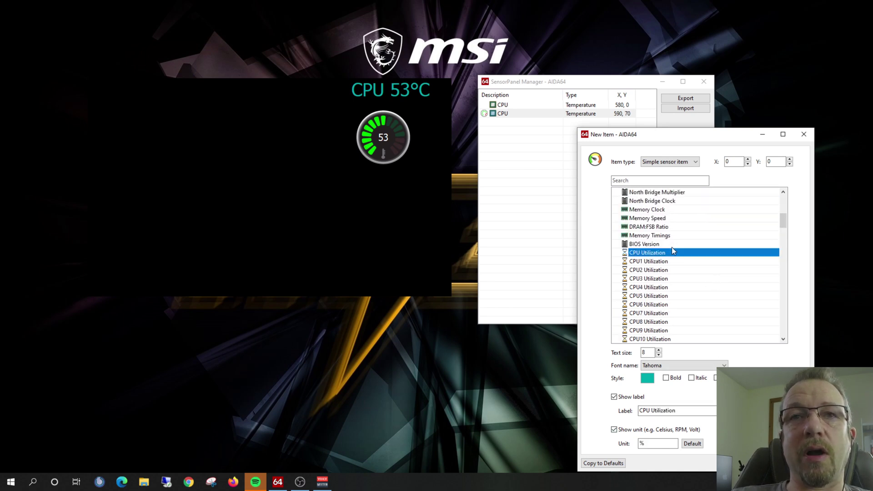
click(696, 162)
click(665, 171)
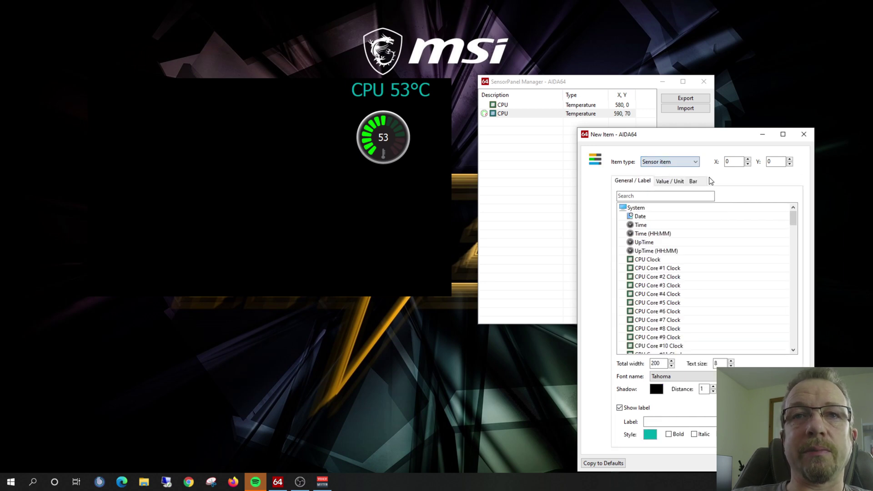
Enable the bar display for the new sensor item.
click(669, 182)
click(699, 182)
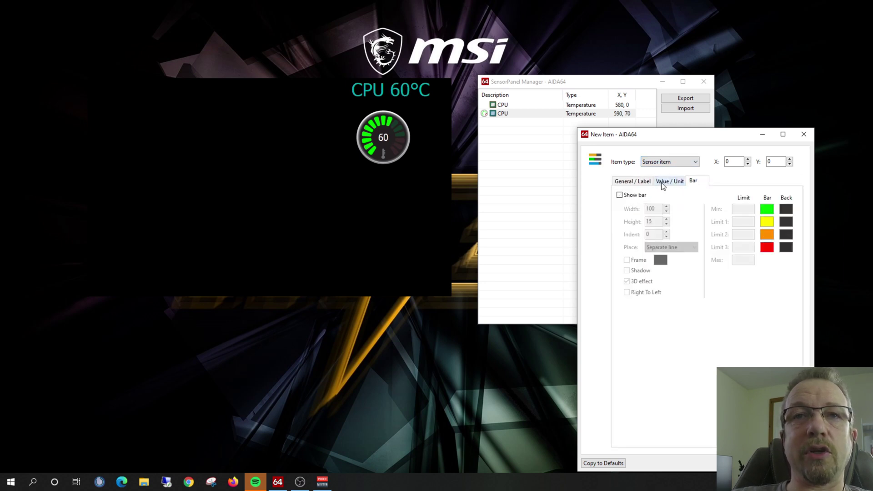
click(666, 182)
click(694, 181)
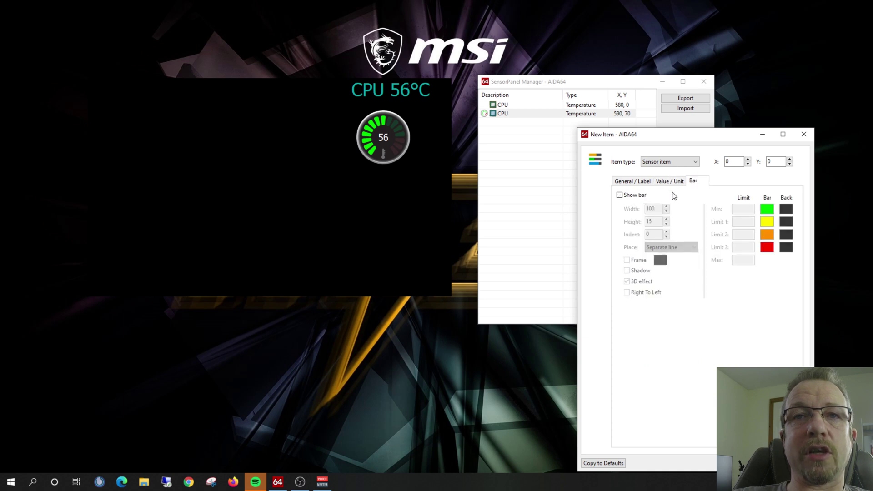
click(619, 194)
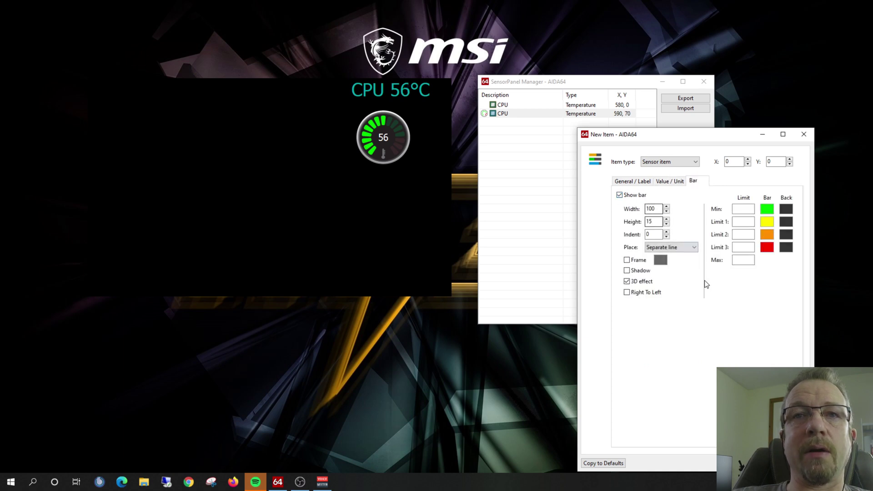
Choose CPU Utilization as the new item's sensor and add the item to the panel.
click(632, 181)
scroll(655, 260, down, 2)
scroll(655, 260, up, 1)
scroll(655, 260, down, 3)
scroll(660, 255, up, 4)
scroll(666, 246, down, 6)
scroll(666, 246, down, 3)
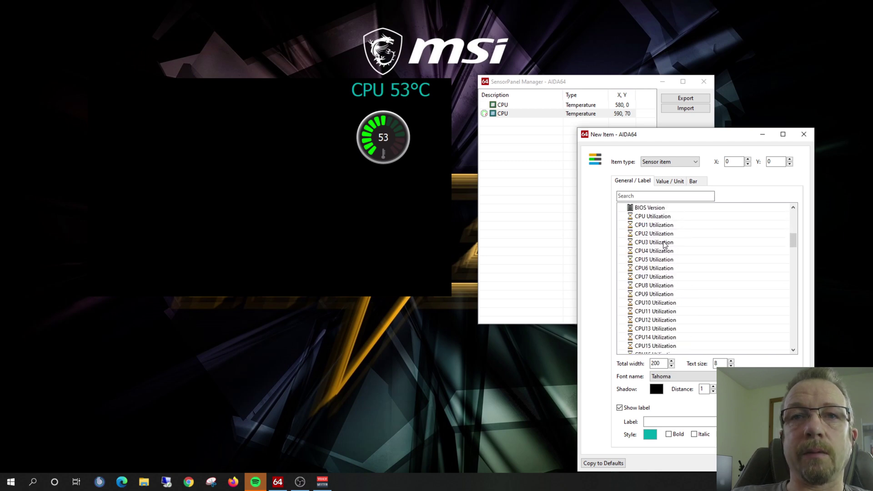
click(652, 216)
click(746, 463)
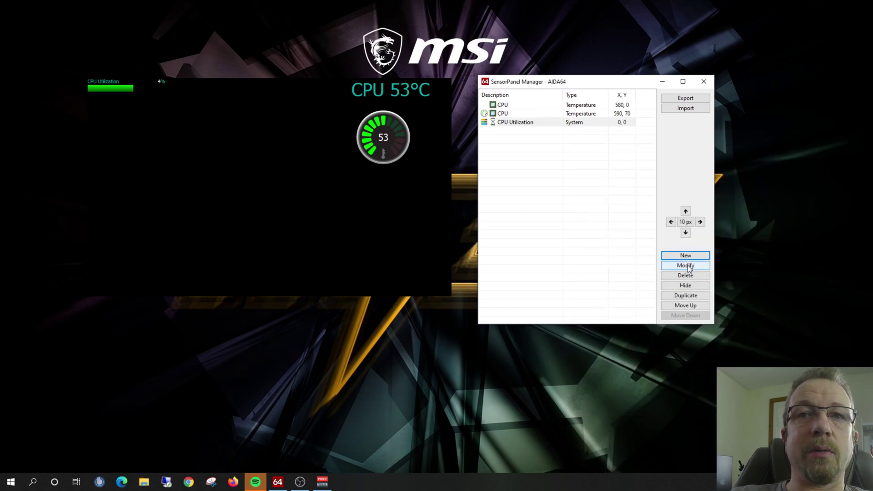
Set the CPU Utilization bar's minimum to 0, its limits to 25, 50 and 75, and its maximum to 100.
double_click(487, 124)
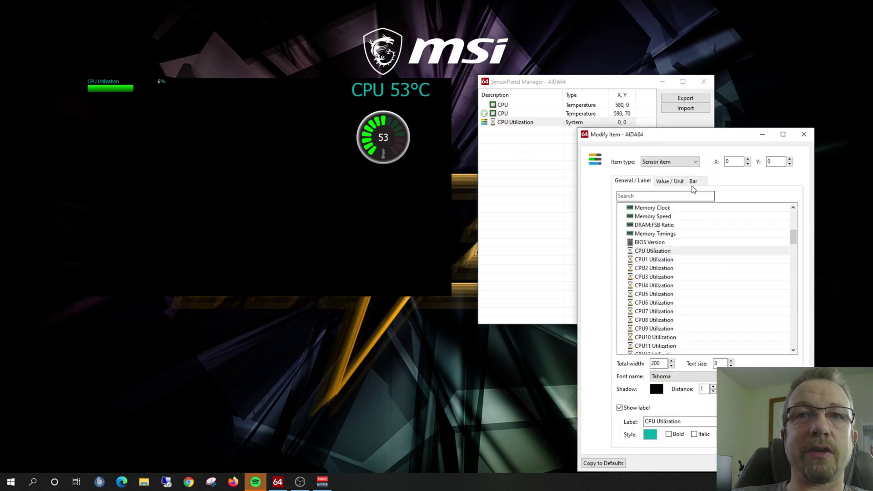
click(692, 183)
click(743, 209)
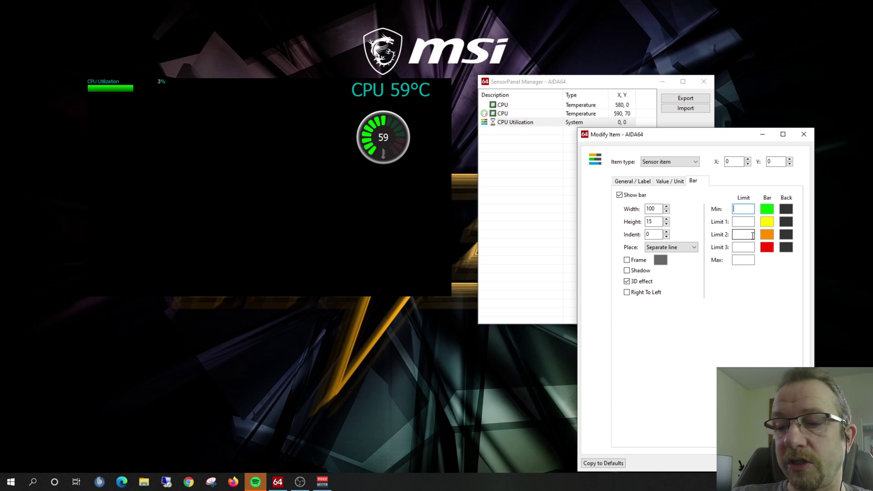
text(0)
key(Tab)
text(25)
key(Tab)
text(50)
key(Tab)
text(75)
key(Tab)
text(1)
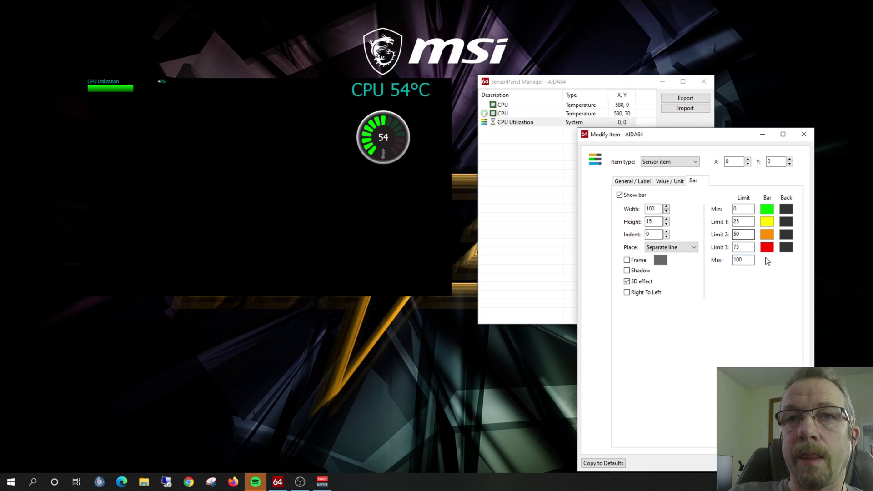
key(Return)
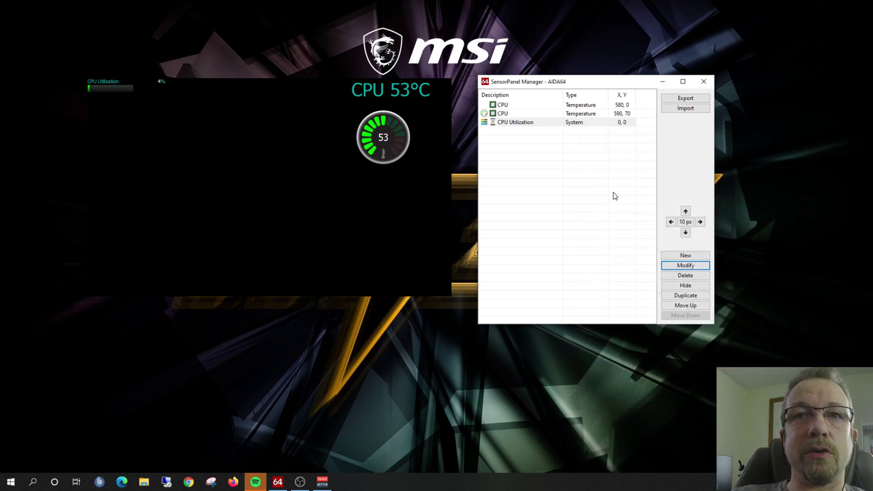
Move the CPU Utilization item down the panel in 10 px steps to Y 220.
click(685, 232)
click(686, 232)
click(685, 232)
click(685, 232)
click(685, 233)
click(685, 232)
click(685, 232)
click(685, 233)
click(686, 233)
click(685, 232)
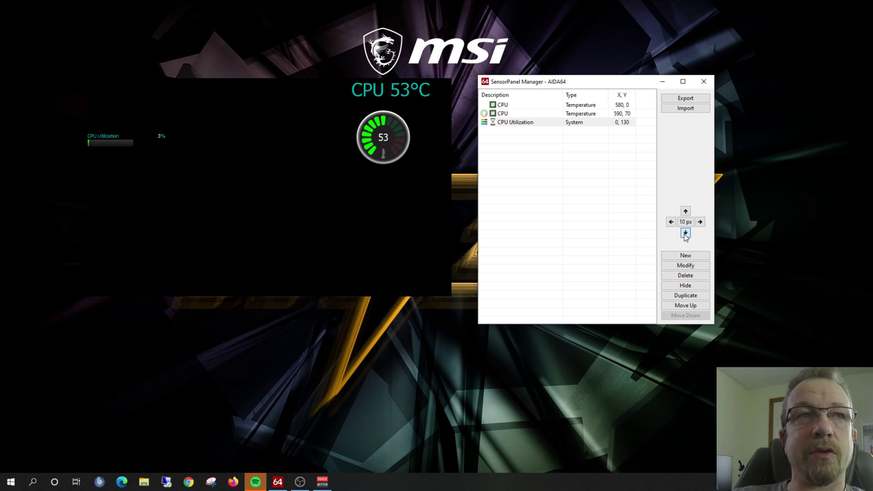
click(685, 233)
click(685, 233)
click(685, 234)
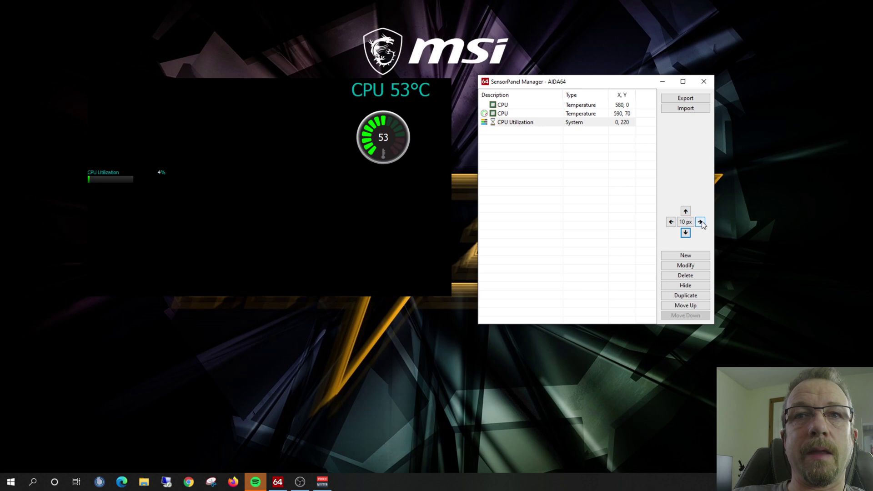
Shift the CPU Utilization item horizontally in 10 px steps to X 600, under the CPU gauge.
click(701, 222)
click(701, 222)
click(701, 223)
click(701, 223)
click(700, 223)
click(701, 222)
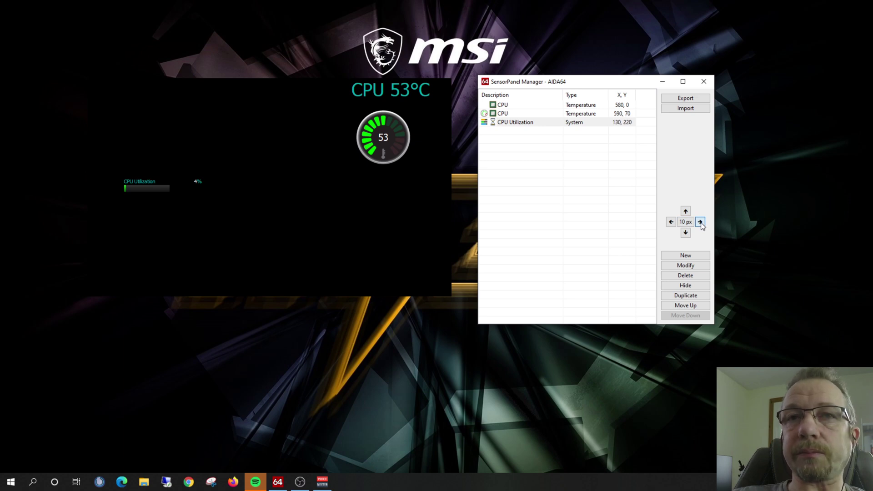
click(700, 223)
click(701, 222)
click(701, 223)
click(700, 223)
click(701, 222)
click(701, 222)
click(701, 222)
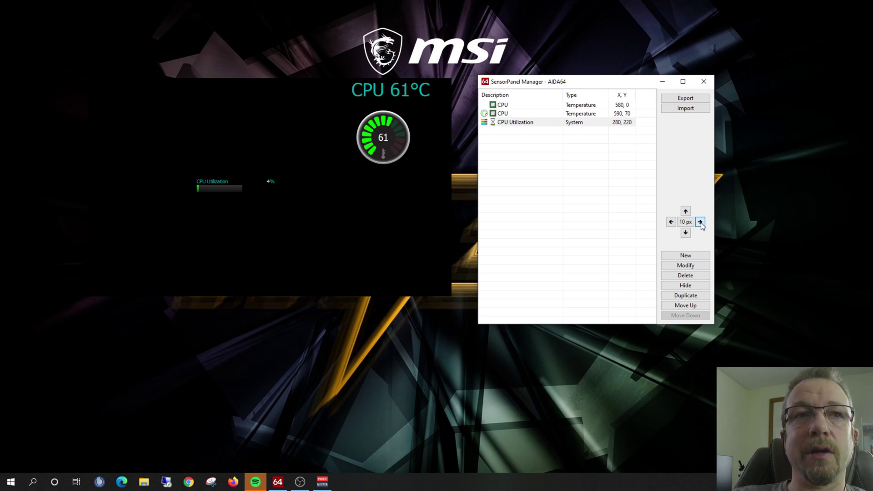
click(701, 222)
click(701, 222)
click(701, 222)
click(700, 222)
click(701, 222)
click(701, 222)
click(701, 222)
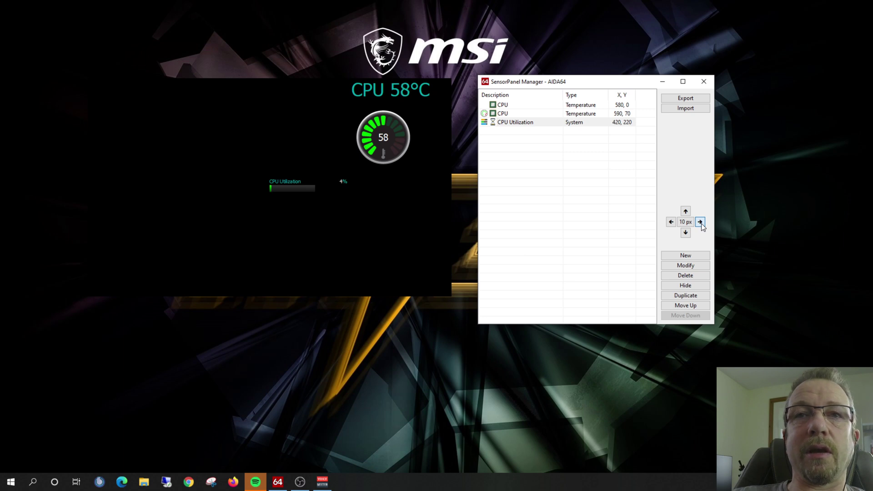
click(700, 222)
click(701, 222)
click(700, 222)
click(700, 223)
click(701, 222)
click(700, 223)
click(701, 223)
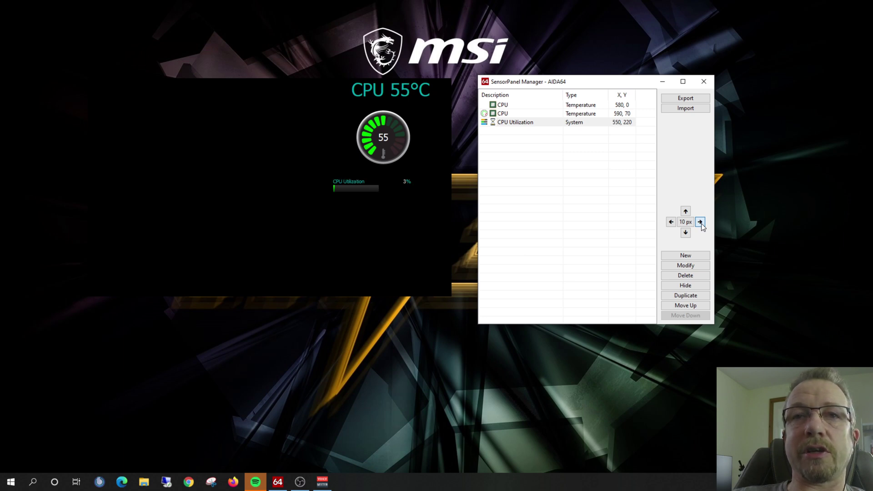
click(700, 222)
click(700, 223)
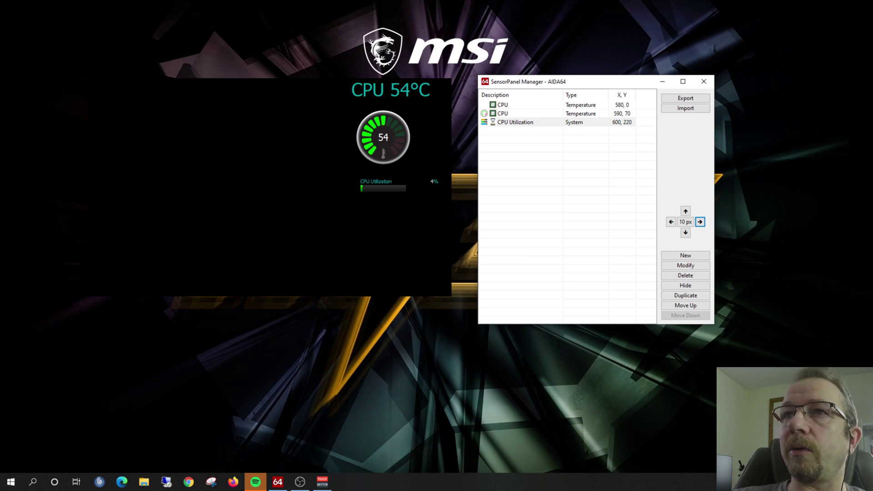
Load the processor with the Cinebench R20 CPU test to check the panel's readings, stopping the render and closing Cinebench to finish.
click(143, 482)
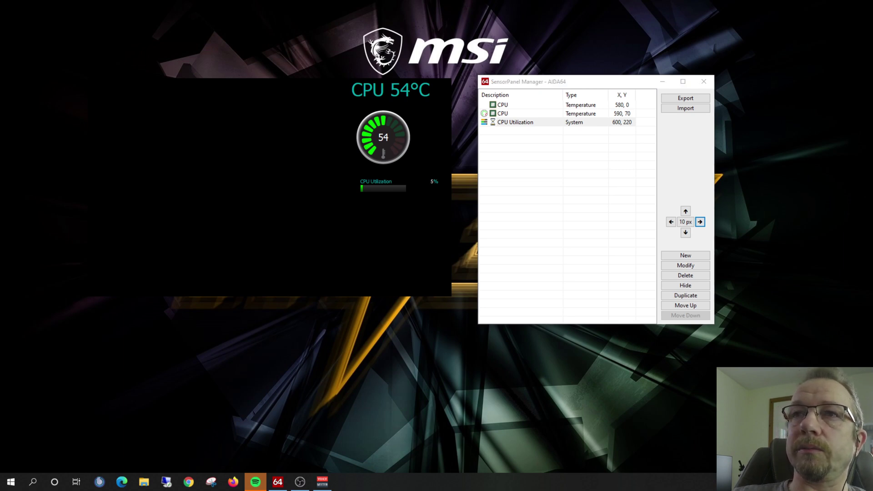
key(alt+F4)
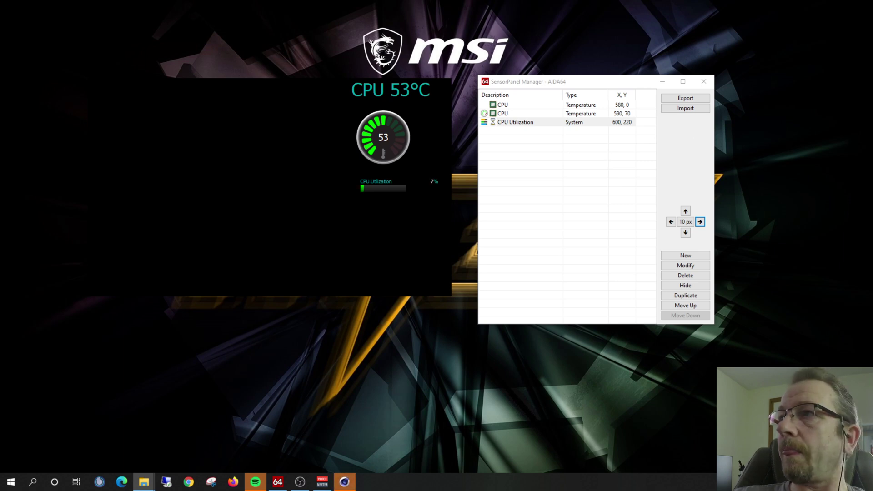
drag(702, 217, 444, 216)
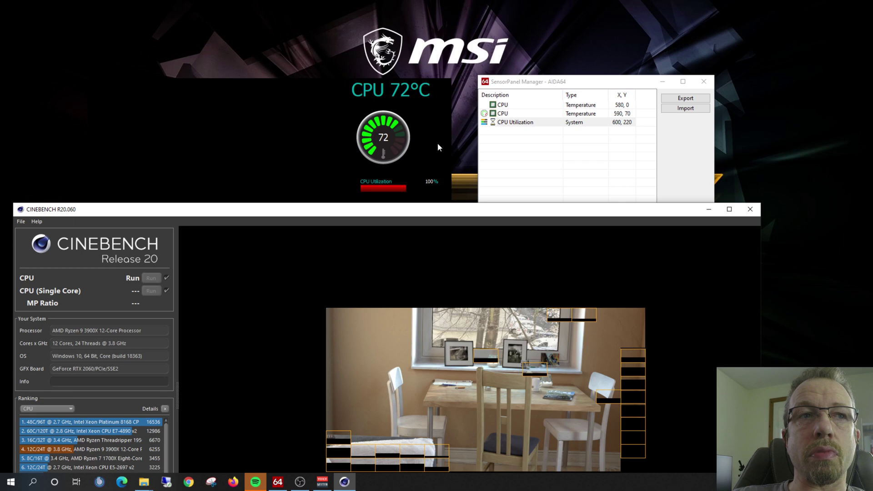
click(751, 213)
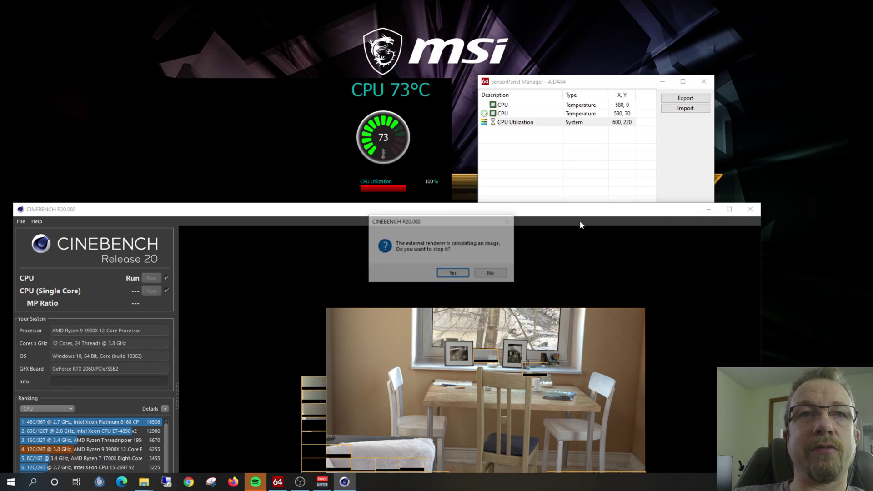
click(453, 274)
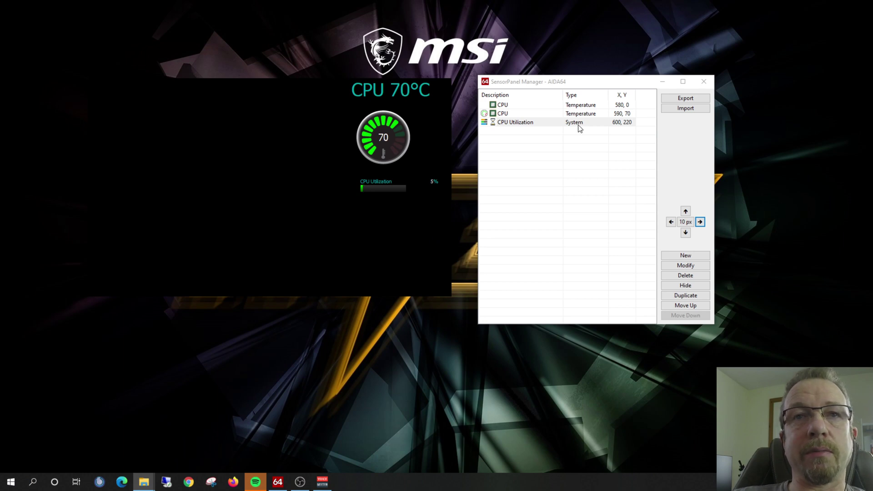
click(317, 247)
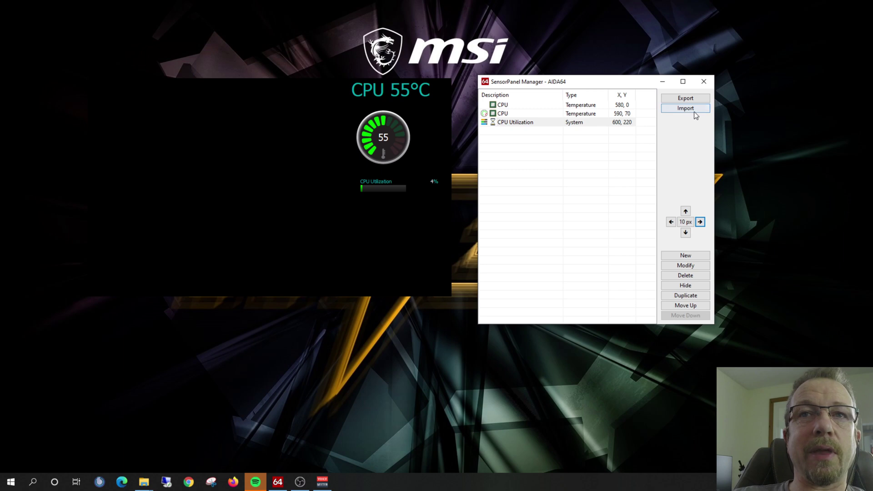
click(686, 98)
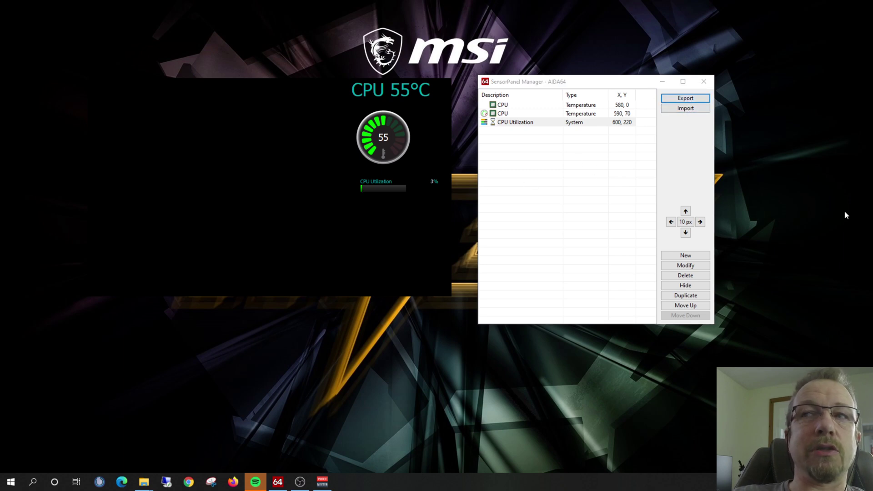
drag(834, 152, 376, 150)
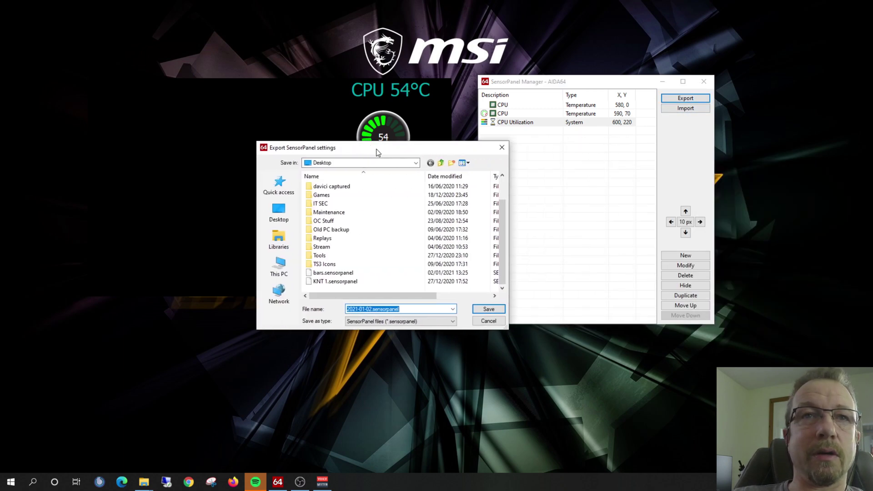
click(340, 282)
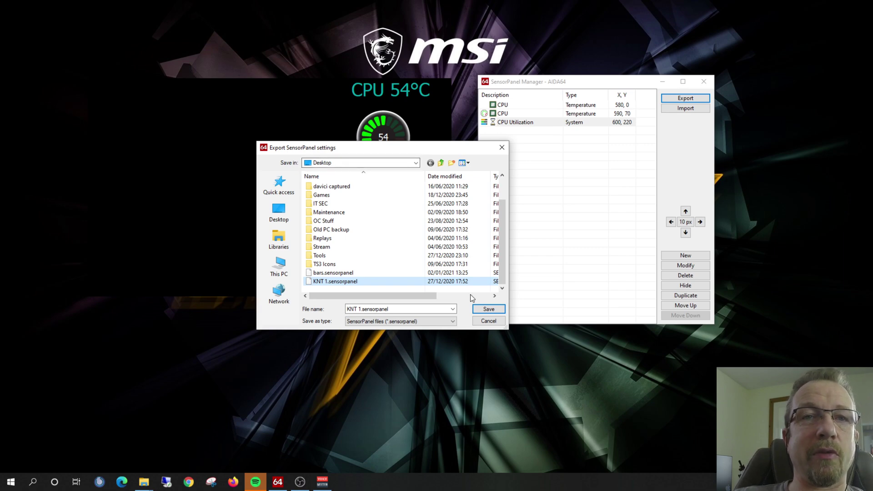
click(489, 322)
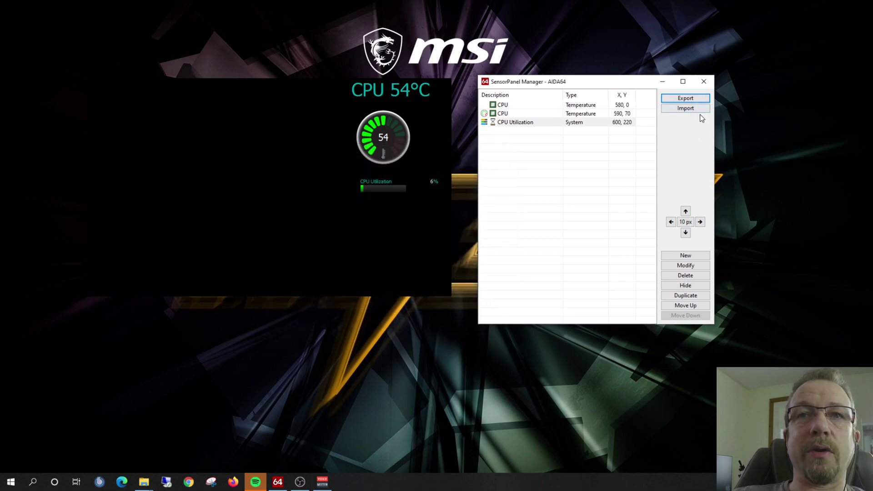
Import the saved panel layout bars.sensorpanel from the Desktop, replacing the current panel items.
scroll(341, 247, down, 1)
click(332, 275)
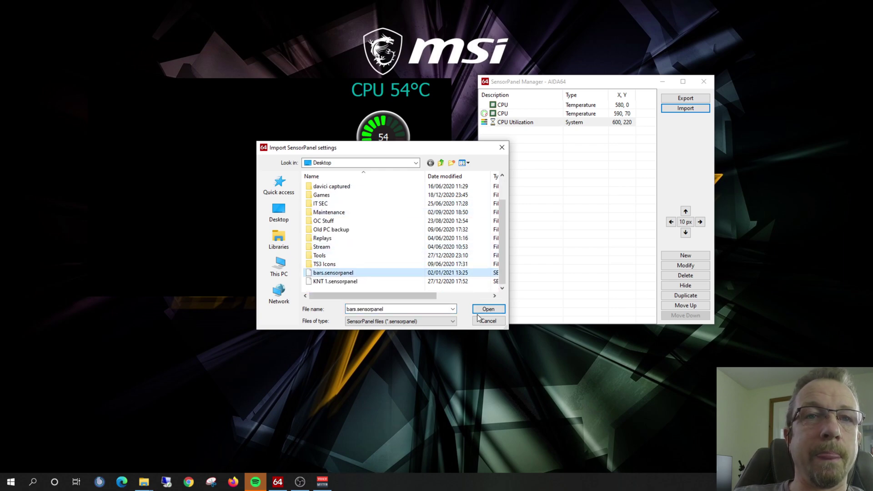
double_click(320, 275)
click(470, 272)
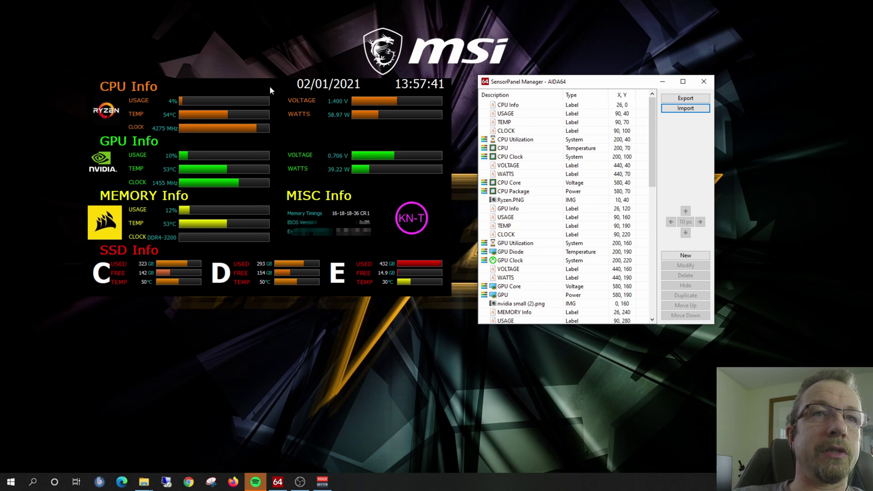
Close the SensorPanel Manager and move the sensor panel to the middle of the desktop.
click(704, 82)
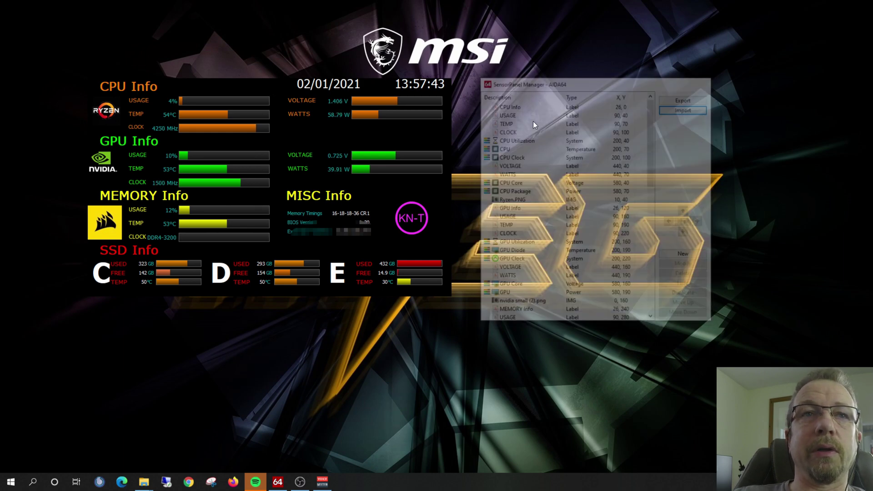
drag(274, 87, 500, 116)
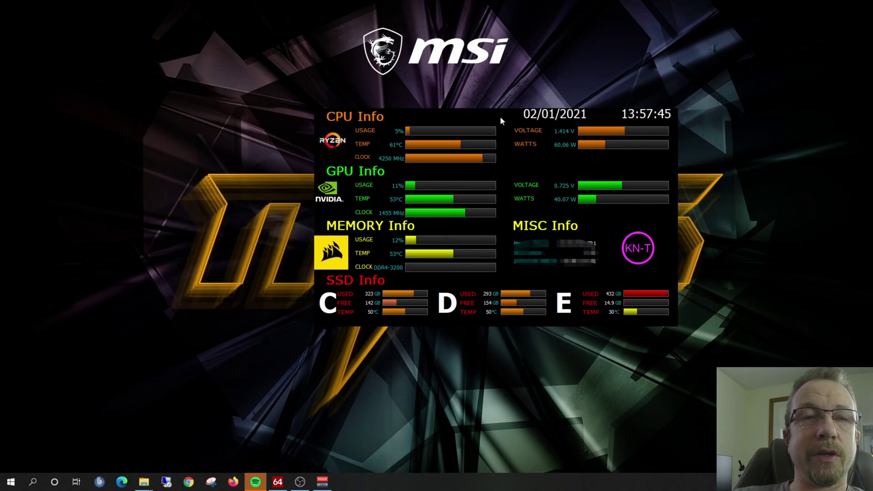